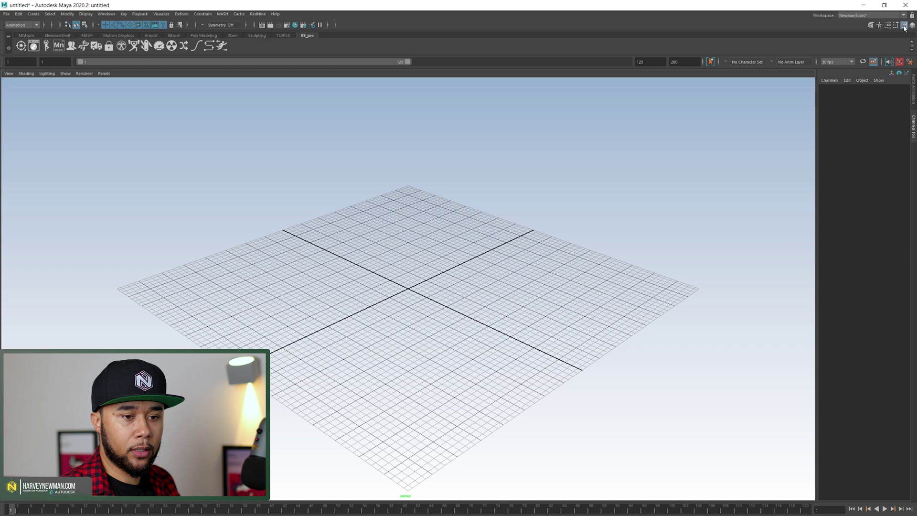
# Move the Layer Editor and detach its animation layers into a floating window via Show > Floating Window
pyautogui.click(913, 27)
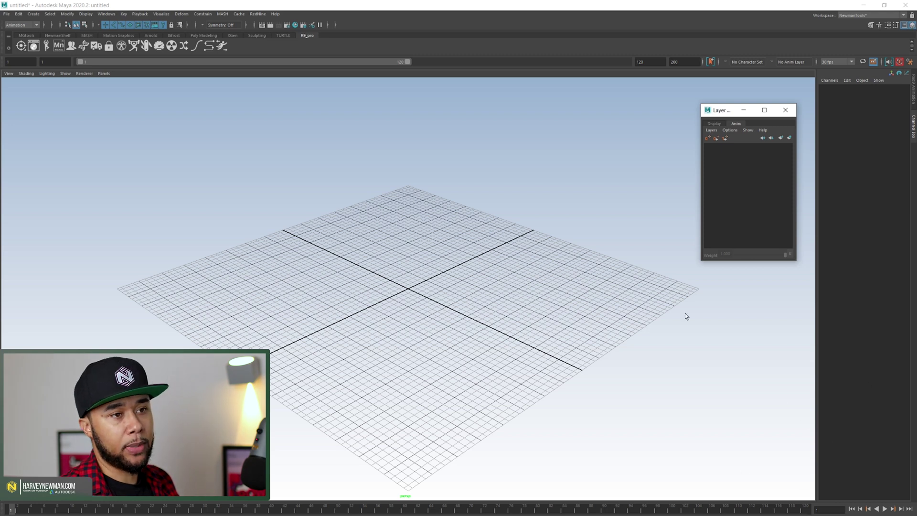
pyautogui.moveTo(724, 111)
pyautogui.mouseDown()
pyautogui.moveTo(702, 103)
pyautogui.moveTo(709, 103)
pyautogui.mouseUp()
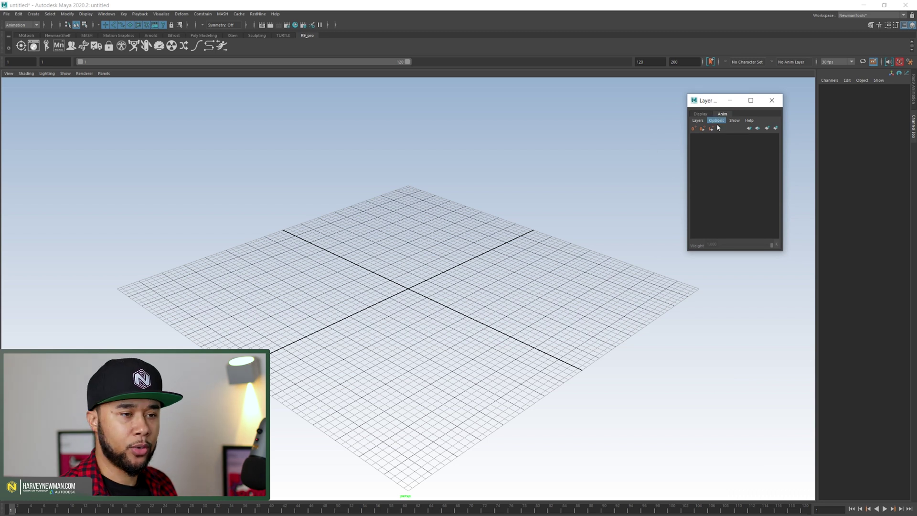
pyautogui.click(716, 120)
pyautogui.click(694, 120)
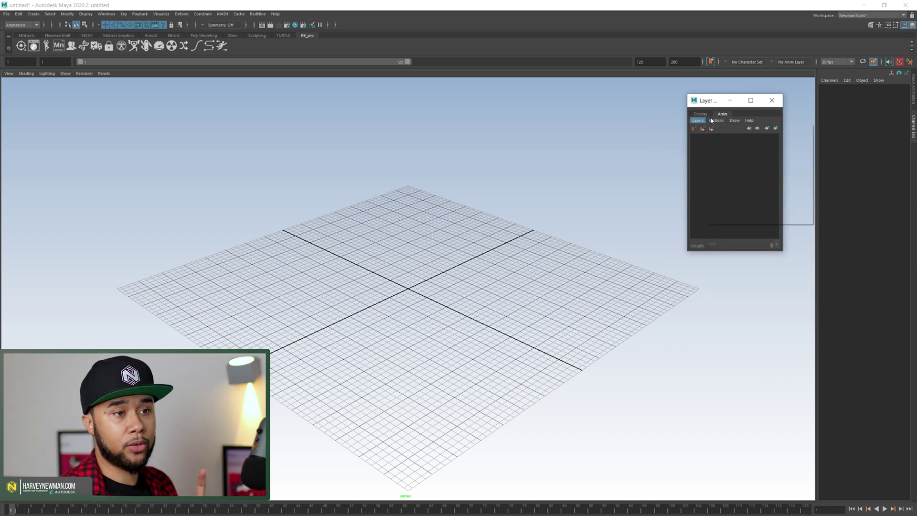
pyautogui.click(734, 120)
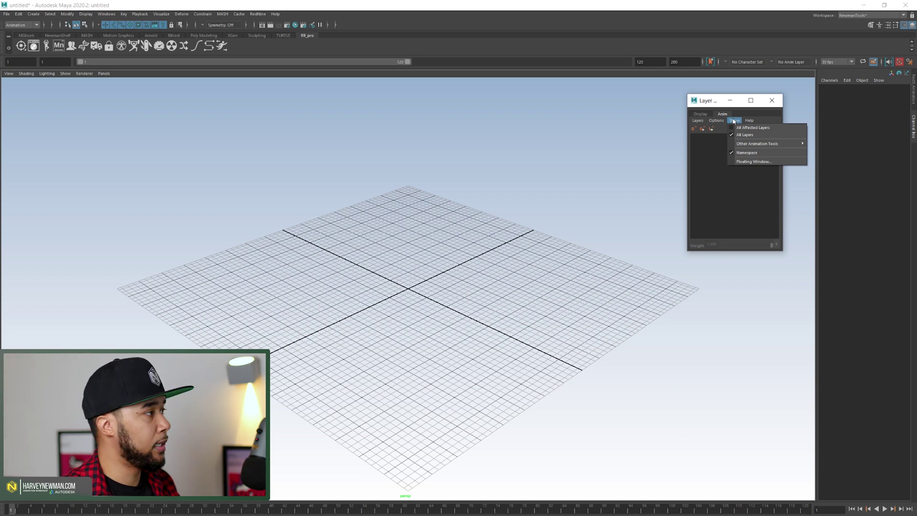
pyautogui.click(750, 162)
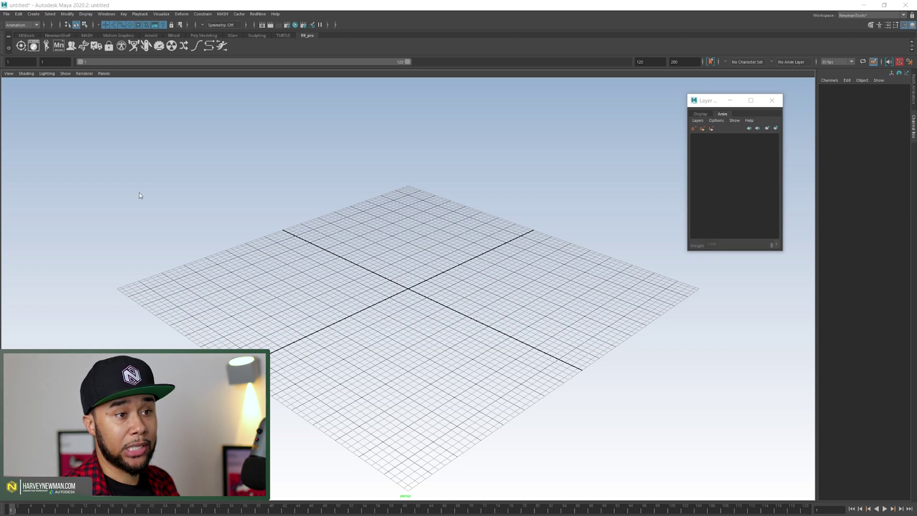
# Place the new Animation Layers window and close the original Layer Editor
pyautogui.moveTo(435, 205); pyautogui.dragTo(583, 106)
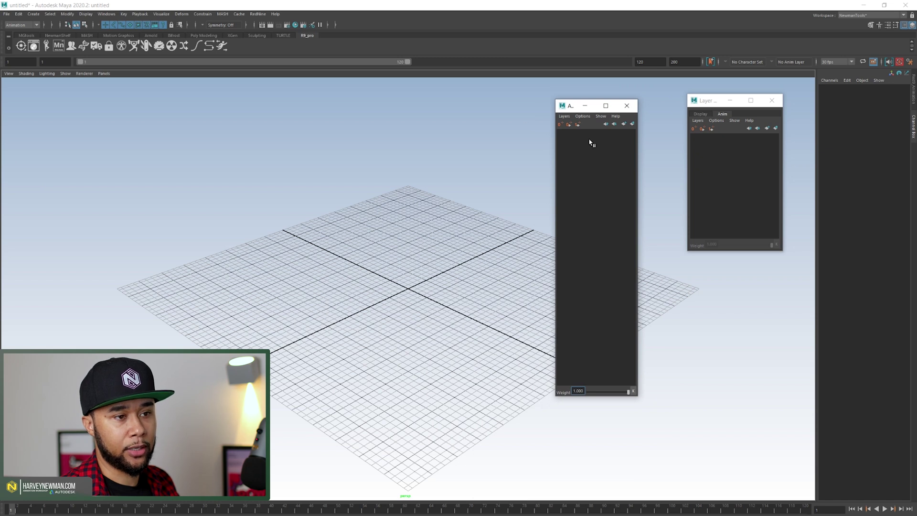
pyautogui.click(723, 115)
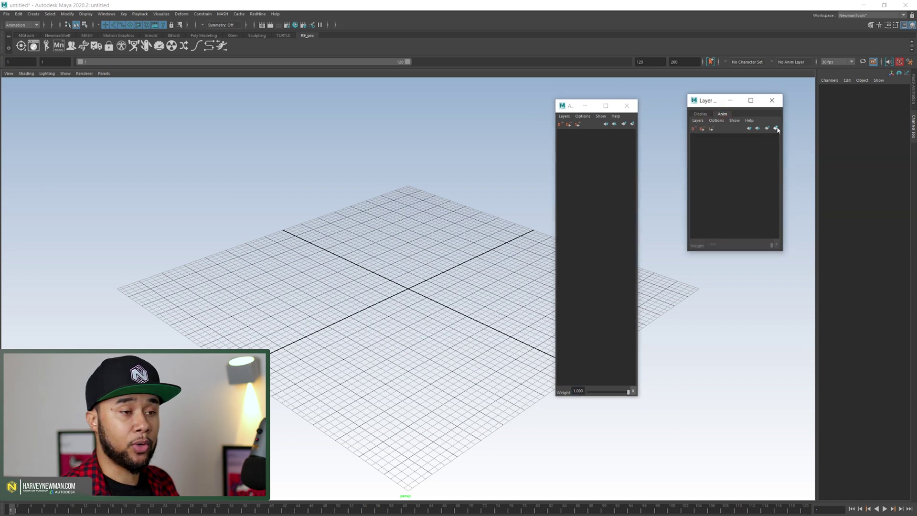
pyautogui.click(779, 100)
# Resize the Animation Layers window, park it top right, and hide the Channel Box
pyautogui.moveTo(569, 105); pyautogui.dragTo(639, 102)
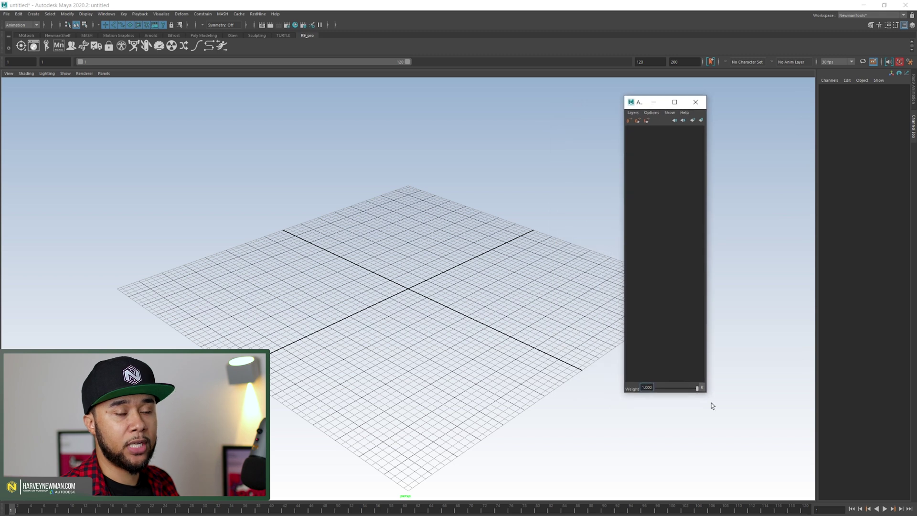
pyautogui.moveTo(706, 392); pyautogui.dragTo(736, 248)
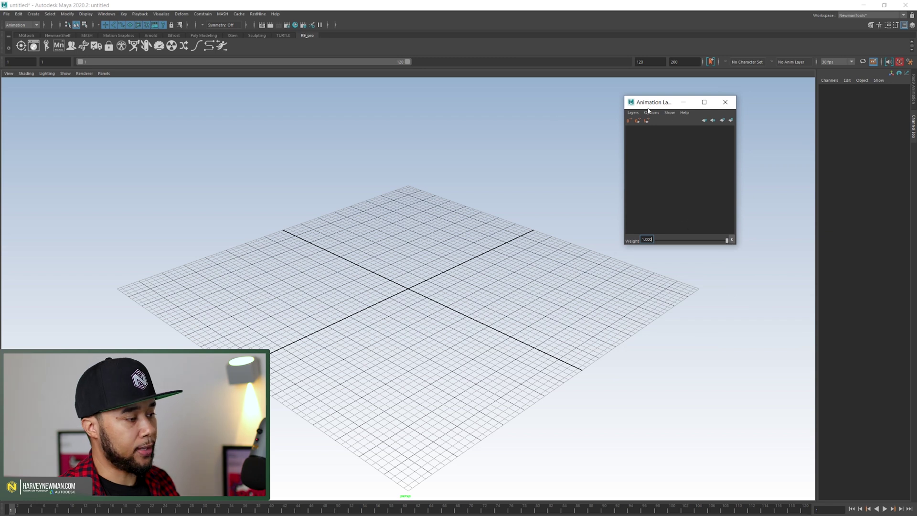
pyautogui.moveTo(650, 103); pyautogui.dragTo(727, 361)
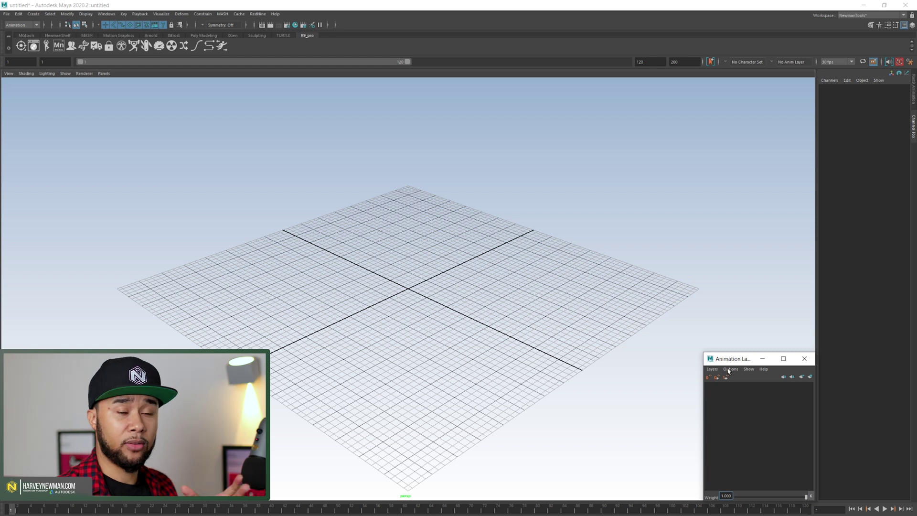
pyautogui.moveTo(738, 358); pyautogui.dragTo(835, 96)
pyautogui.click(914, 130)
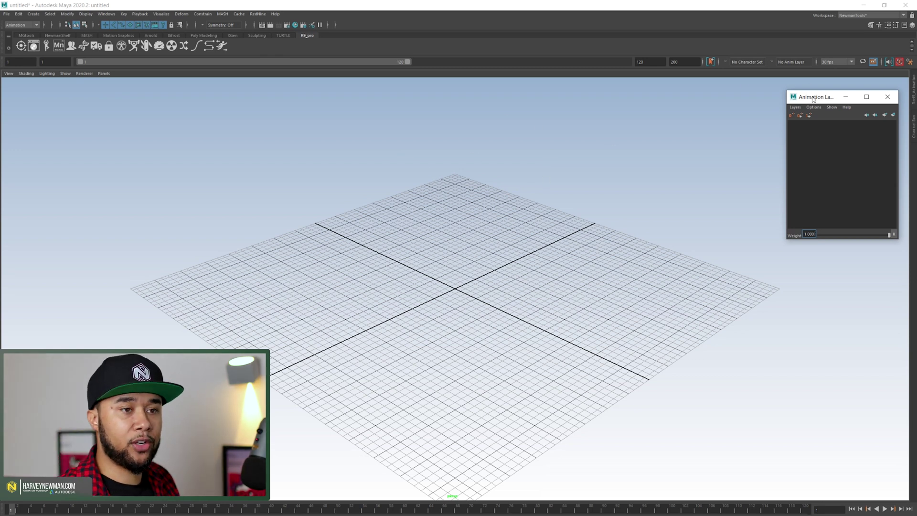
pyautogui.moveTo(813, 98); pyautogui.dragTo(818, 95)
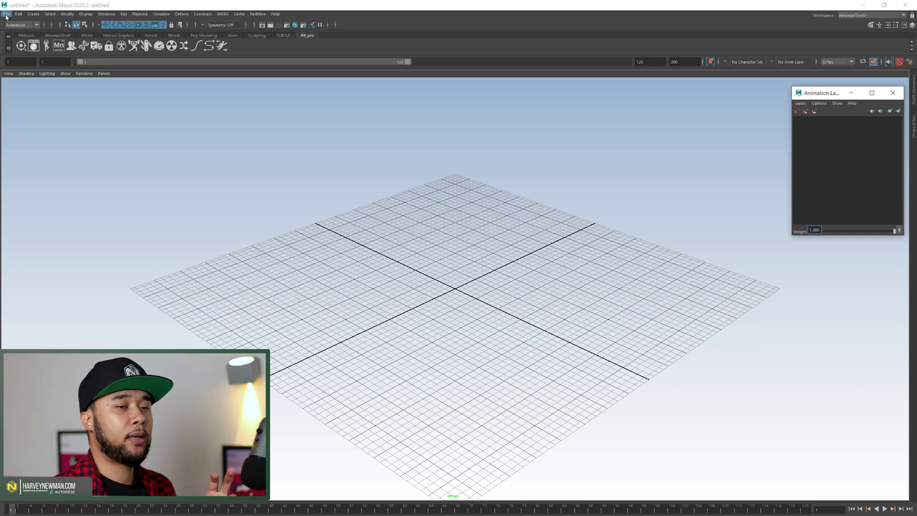
# Load the Tom_v1_03Head_Neck soccer-juggling scene from the File menu
pyautogui.click(9, 15)
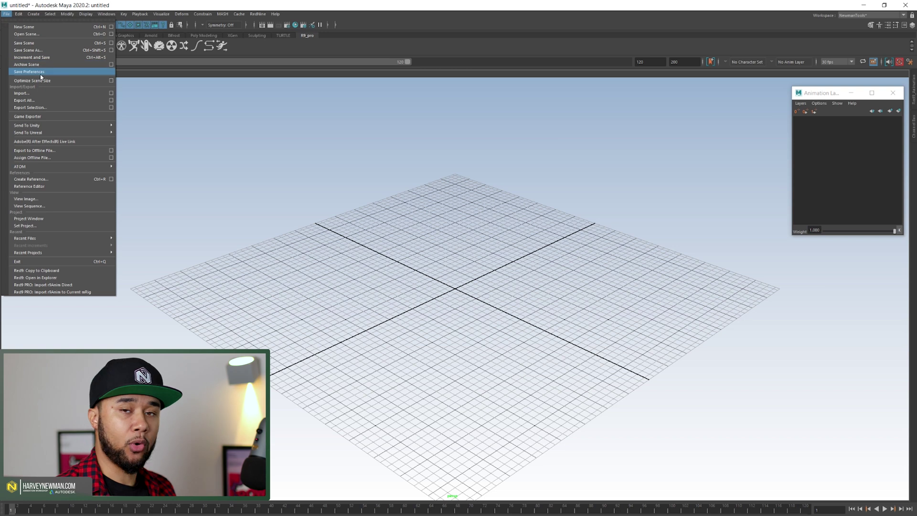
pyautogui.click(398, 157)
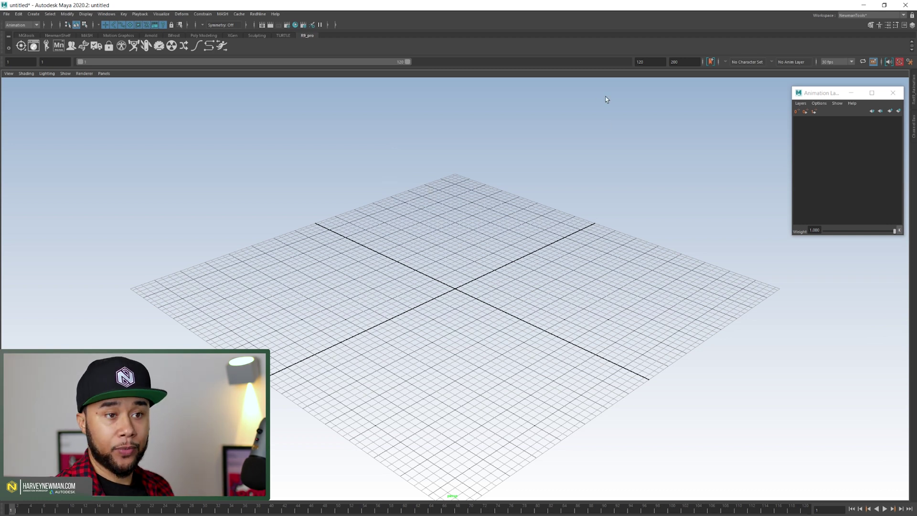
pyautogui.moveTo(821, 93); pyautogui.dragTo(809, 90)
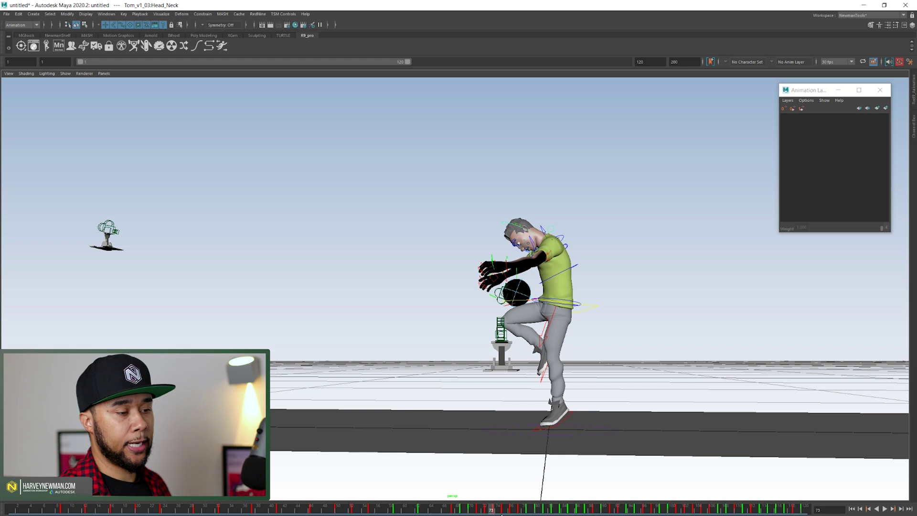
# Scrub to frame 86, tumble around the character, play the animation, and shift the layers window left
pyautogui.moveTo(502, 514); pyautogui.dragTo(590, 513)
pyautogui.keyDown('alt'); pyautogui.moveTo(506, 357); pyautogui.dragTo(483, 369); pyautogui.keyUp('alt')
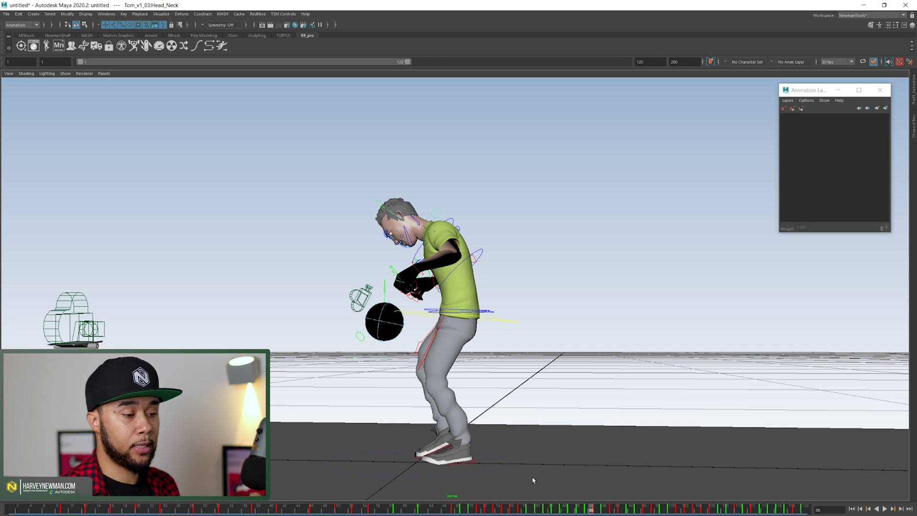
pyautogui.click(464, 510)
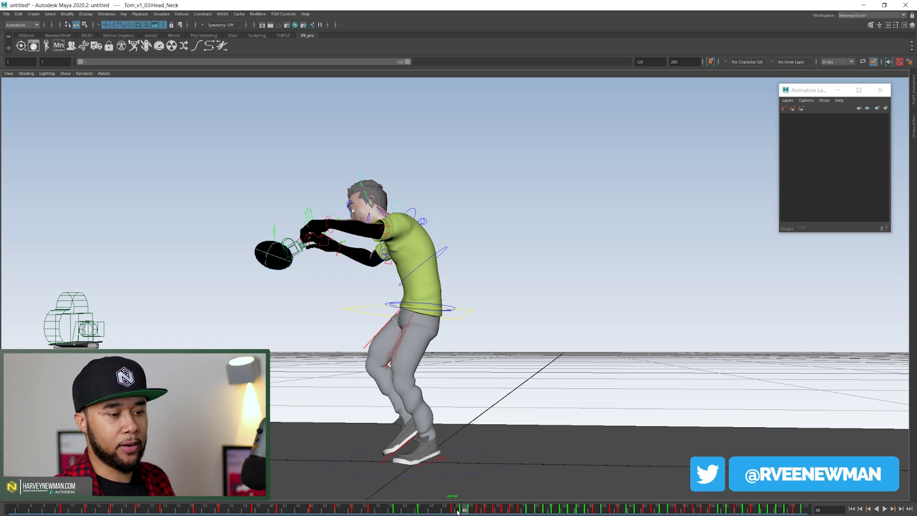
pyautogui.hotkey('alt', 'v')
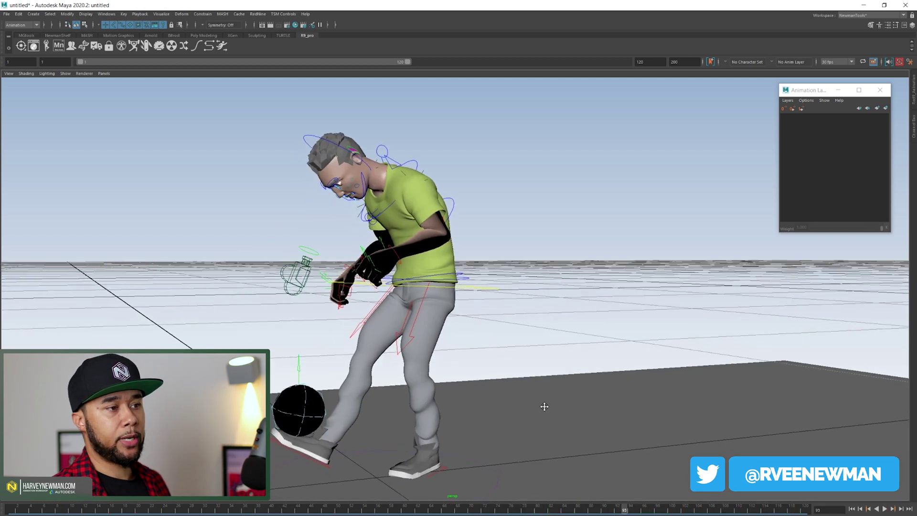
pyautogui.keyDown('alt'); pyautogui.moveTo(545, 406); pyautogui.dragTo(562, 399, button='middle'); pyautogui.keyUp('alt')
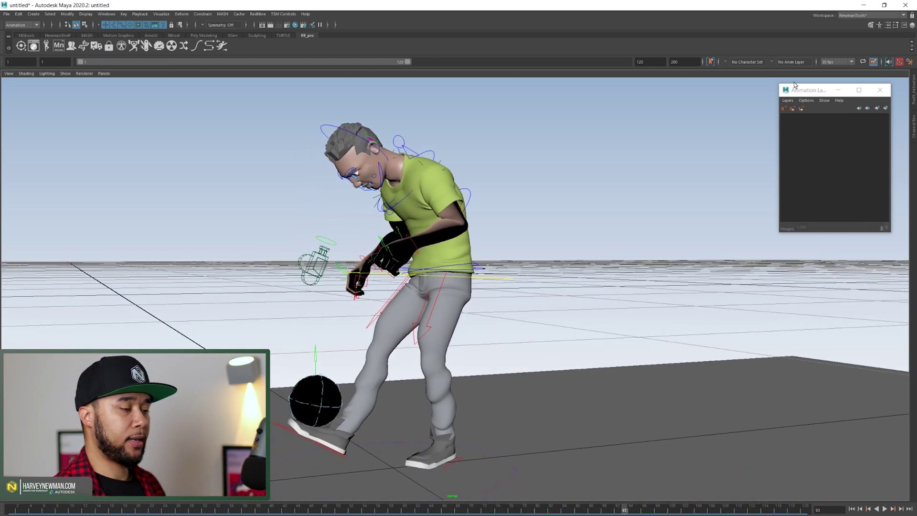
pyautogui.moveTo(808, 90); pyautogui.dragTo(682, 101)
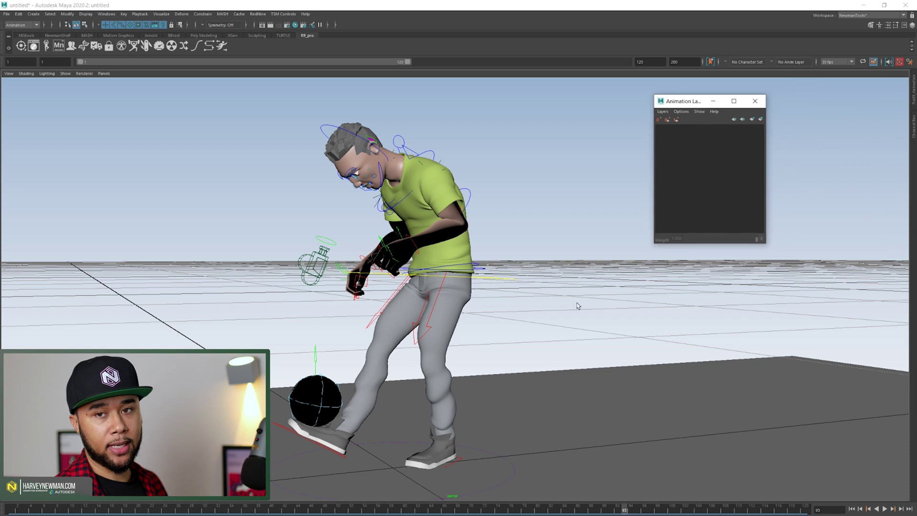
# Create AnimLayer1 above BaseAnimation and make it the active layer
pyautogui.click(762, 120)
pyautogui.click(698, 129)
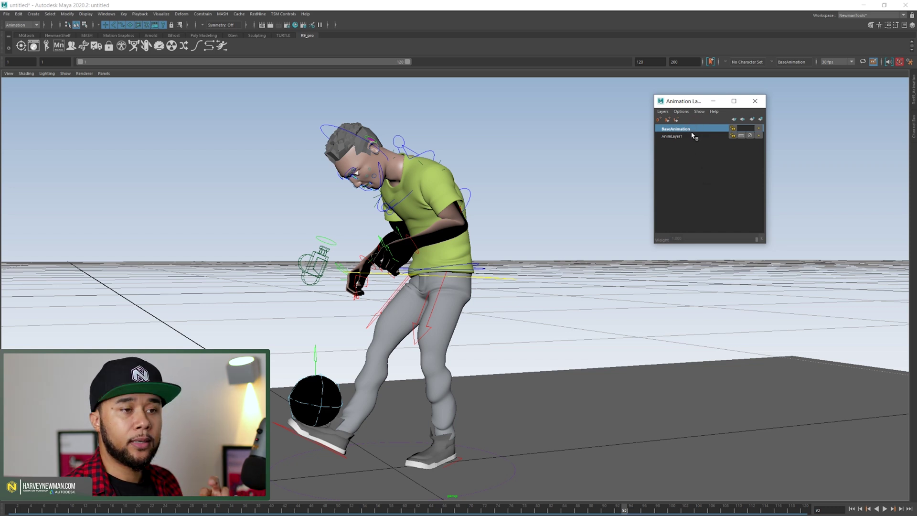
pyautogui.click(690, 136)
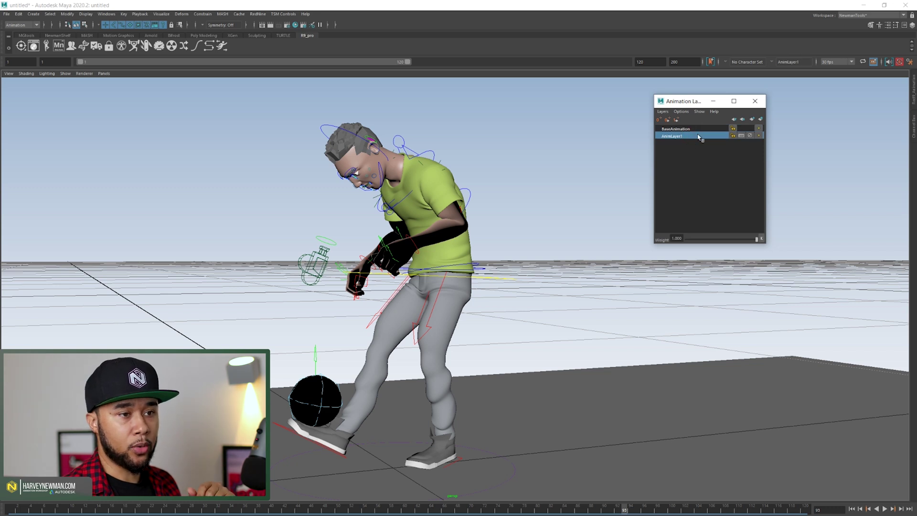
# Reverse the layer stack order, then restore it with BaseAnimation listed first
pyautogui.click(668, 112)
pyautogui.click(679, 112)
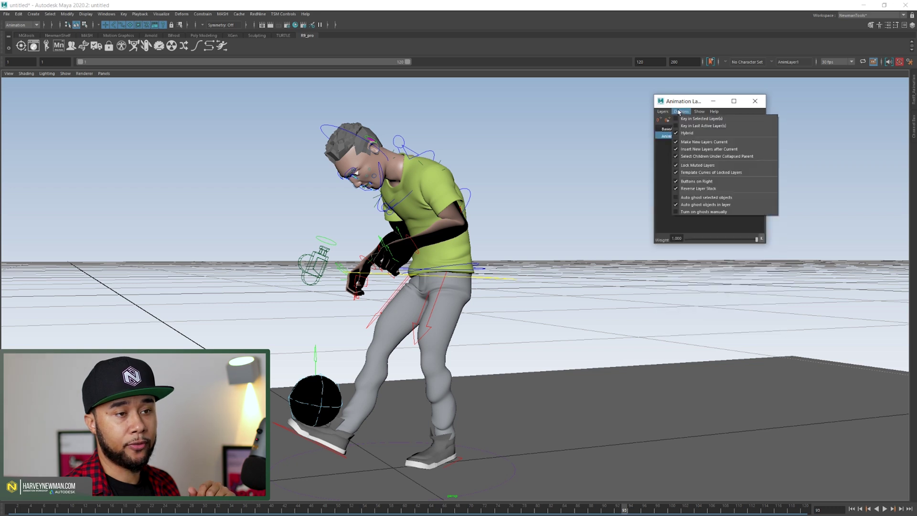
pyautogui.click(678, 189)
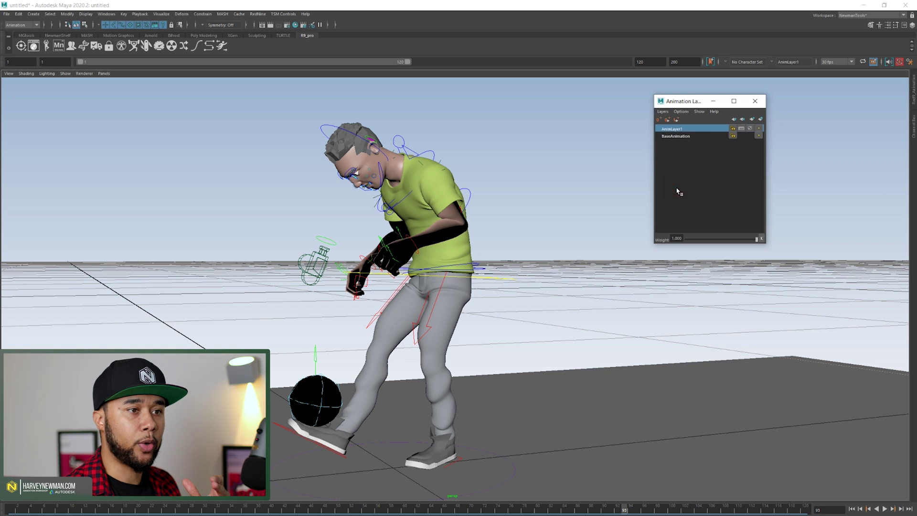
pyautogui.click(687, 136)
pyautogui.click(689, 144)
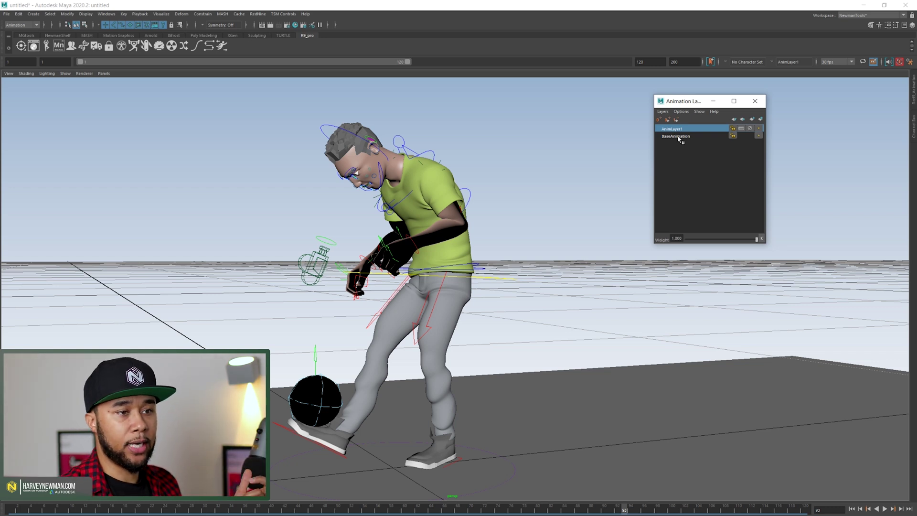
pyautogui.click(681, 111)
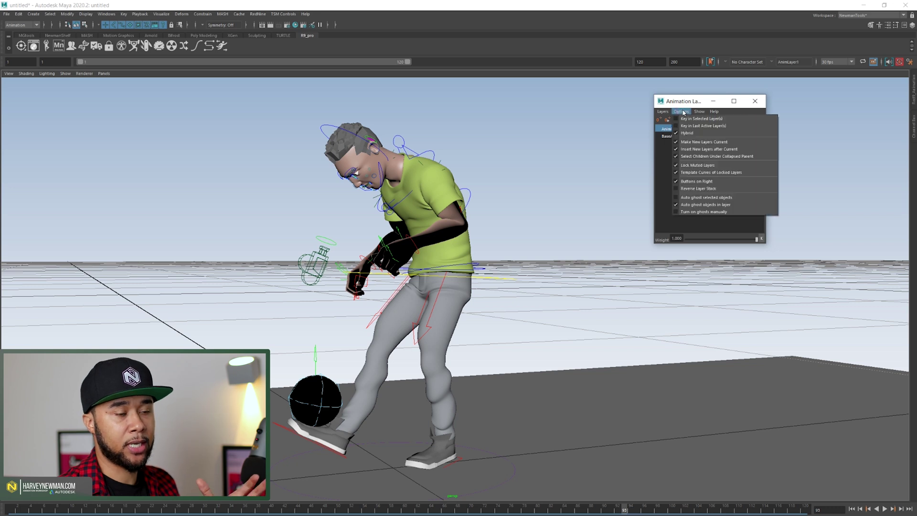
pyautogui.click(703, 189)
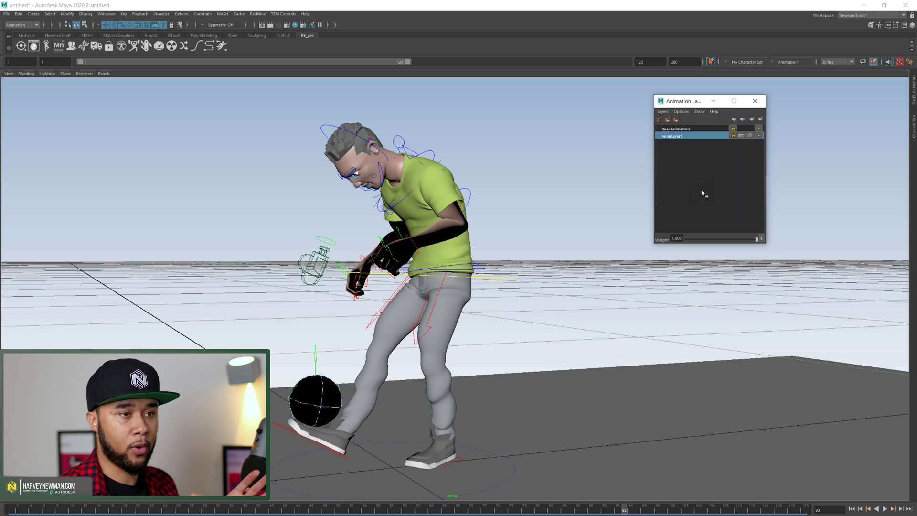
pyautogui.click(688, 129)
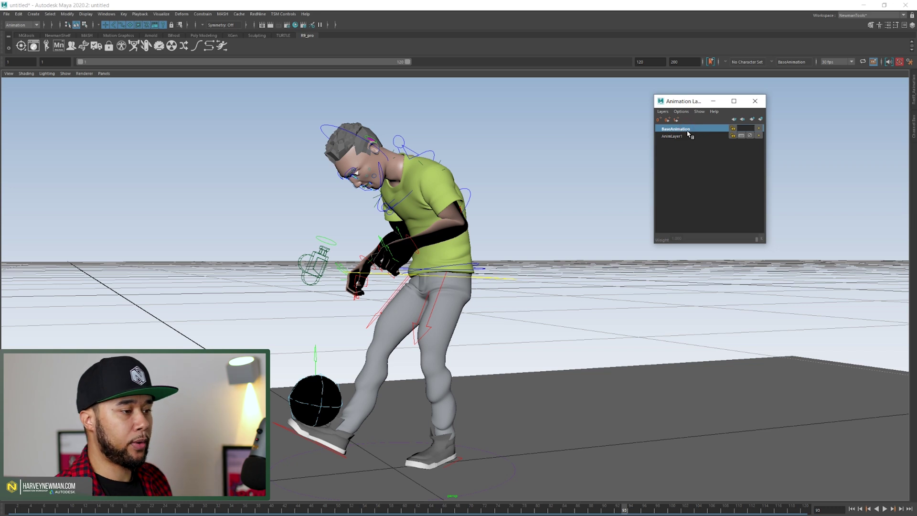
pyautogui.click(686, 136)
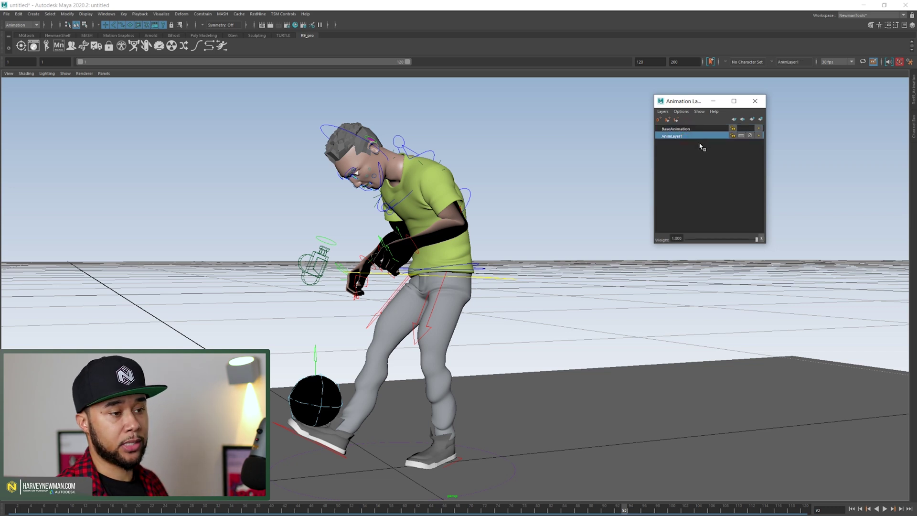
# Move closer to the character and select its Upper_Body control
pyautogui.click(342, 382)
pyautogui.keyDown('alt'); pyautogui.moveTo(347, 393); pyautogui.dragTo(492, 278, button='right'); pyautogui.keyUp('alt')
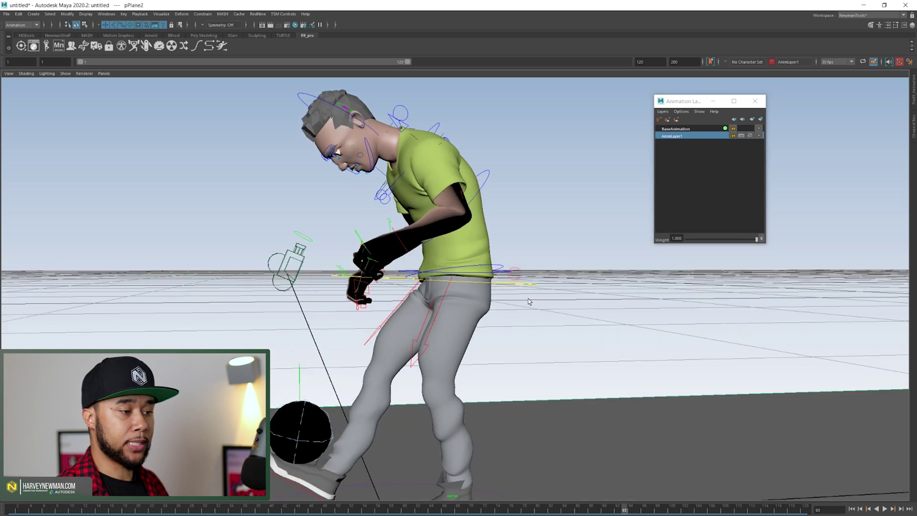
pyautogui.moveTo(529, 302); pyautogui.dragTo(605, 207)
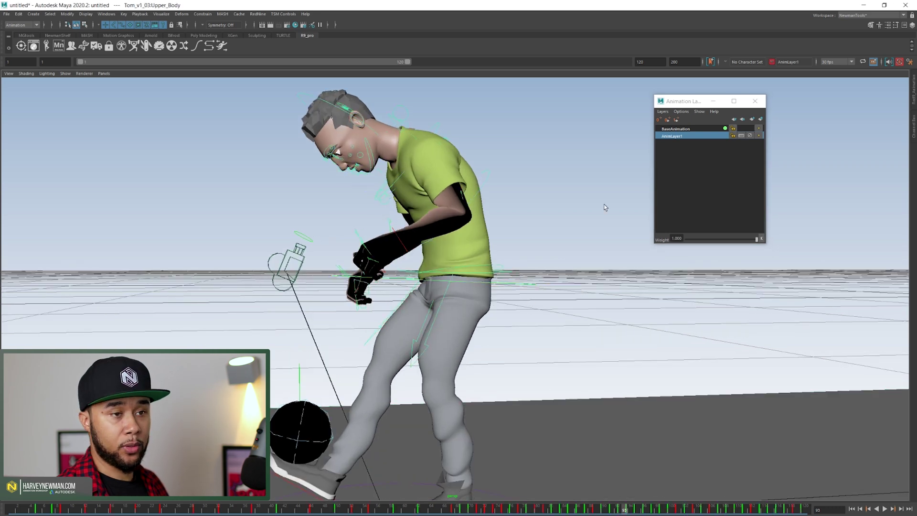
# Add the ball_ctrl to AnimLayer1 with Add Selected Objects
pyautogui.click(328, 416)
pyautogui.rightClick(695, 135)
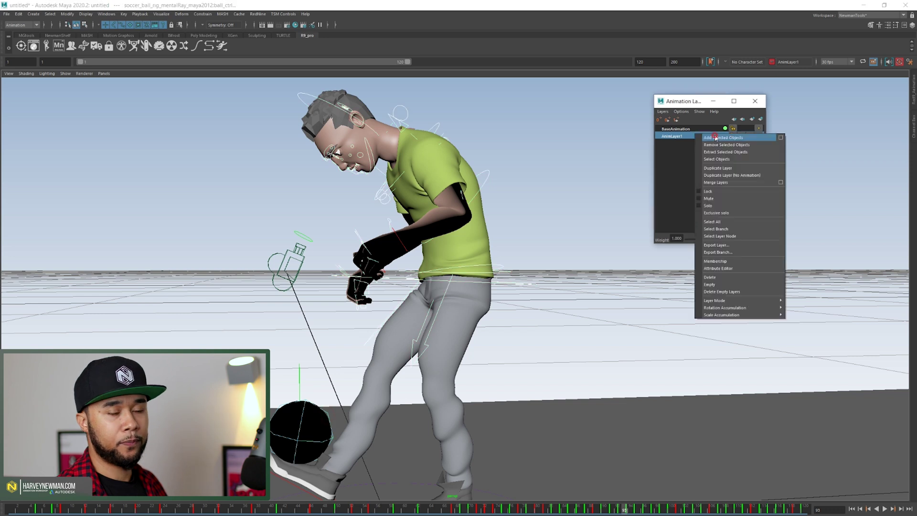
pyautogui.click(732, 193)
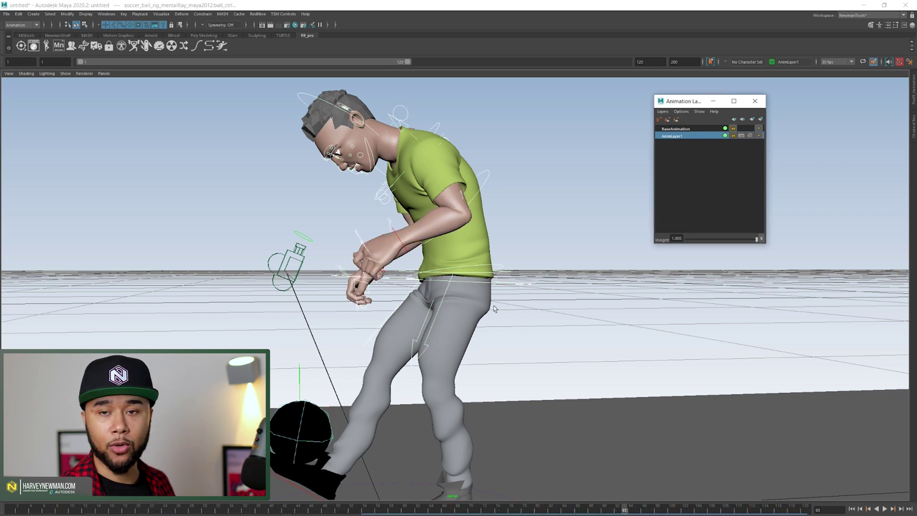
# Reframe the character and reselect its upper body and ball controls
pyautogui.click(343, 410)
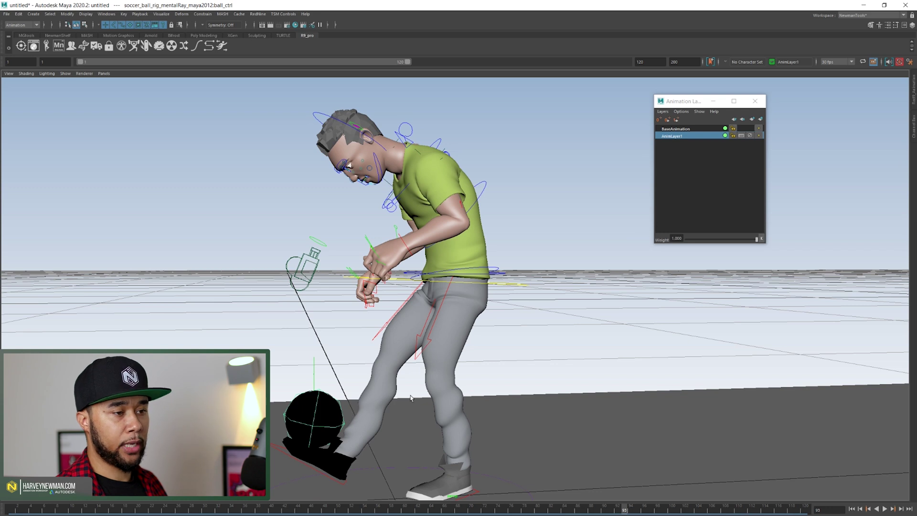
pyautogui.keyDown('alt'); pyautogui.moveTo(520, 302); pyautogui.dragTo(529, 283, button='middle'); pyautogui.keyUp('alt')
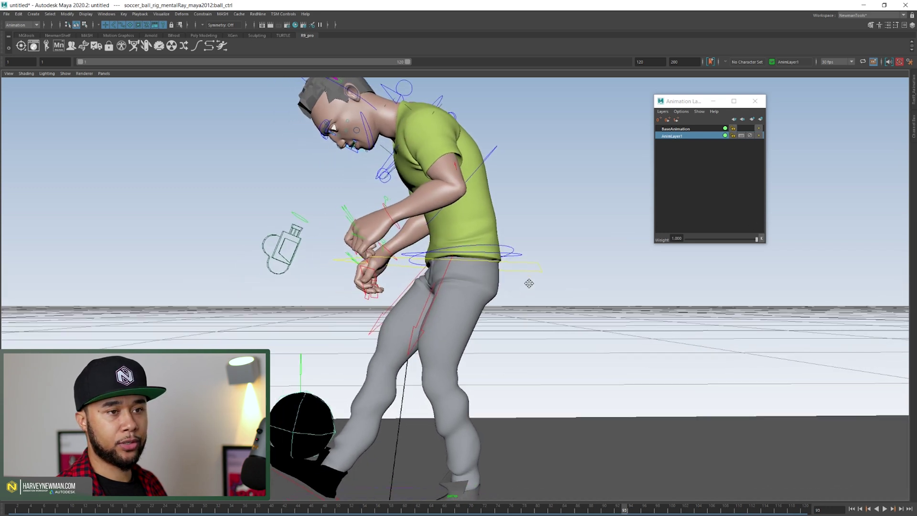
pyautogui.scroll(-1, 529, 283)
pyautogui.moveTo(535, 261); pyautogui.dragTo(538, 283)
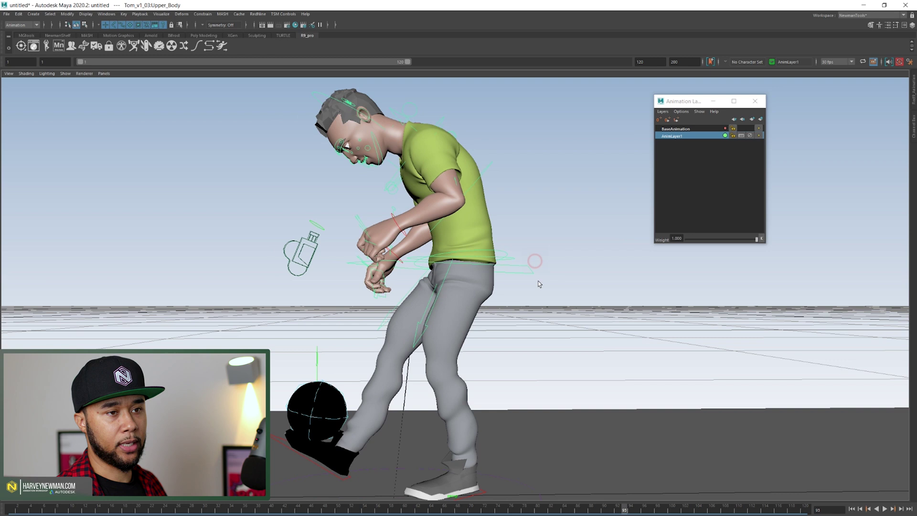
pyautogui.click(342, 394)
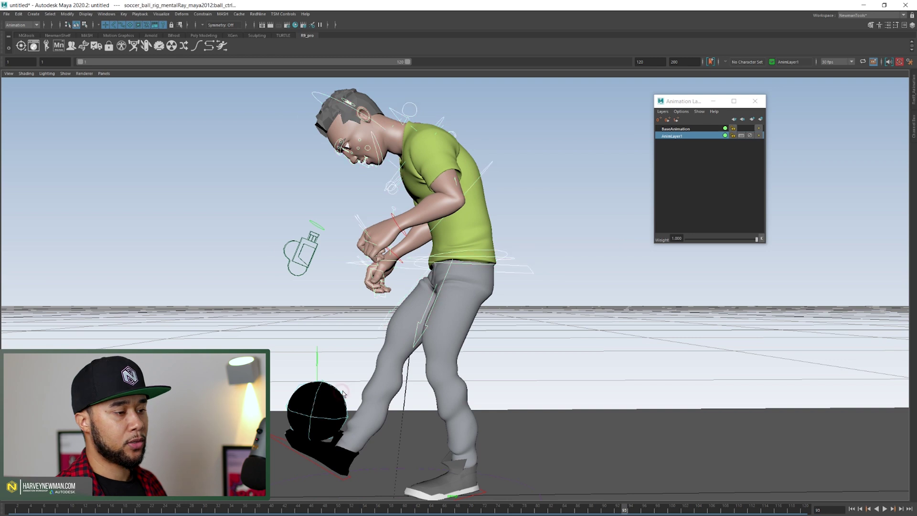
# Create two empty layers, AnimLayer2 and AnimLayer3, then reactivate AnimLayer1
pyautogui.doubleClick(762, 120)
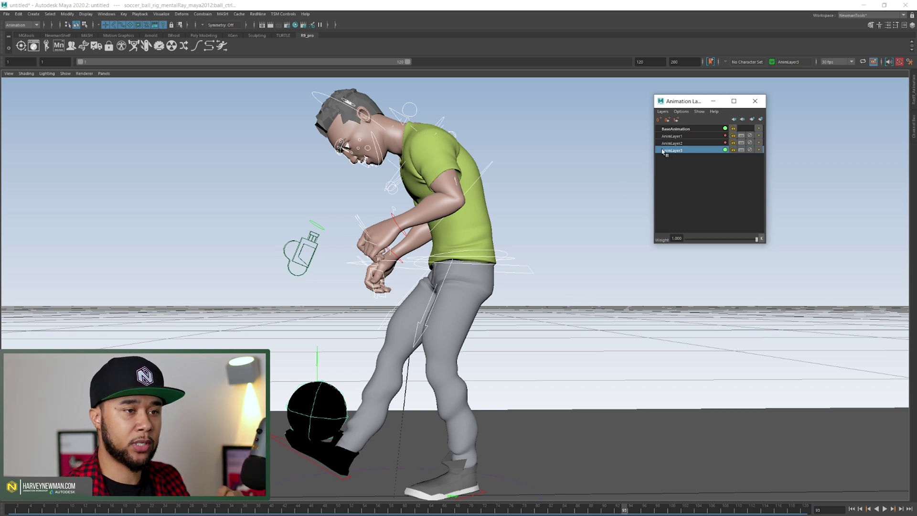
pyautogui.keyDown('ctrl'); pyautogui.click(689, 150); pyautogui.keyUp('ctrl')
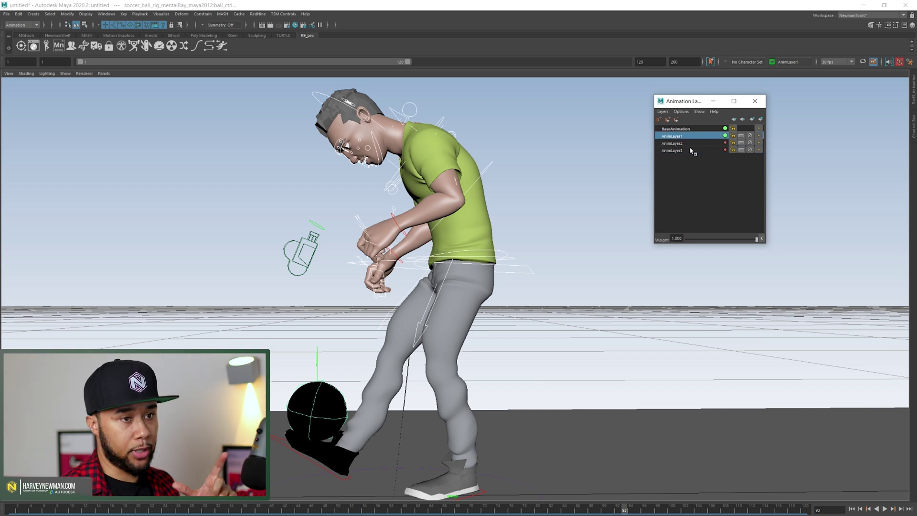
pyautogui.click(707, 130)
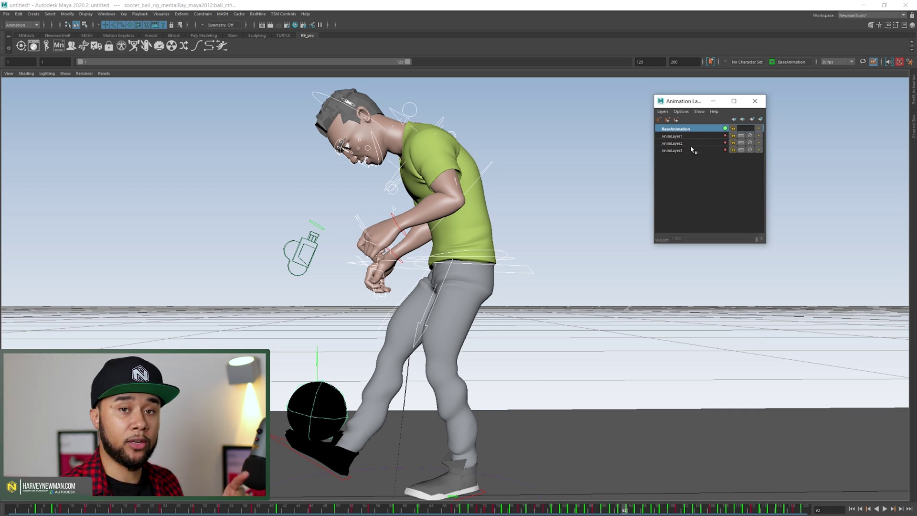
pyautogui.click(687, 138)
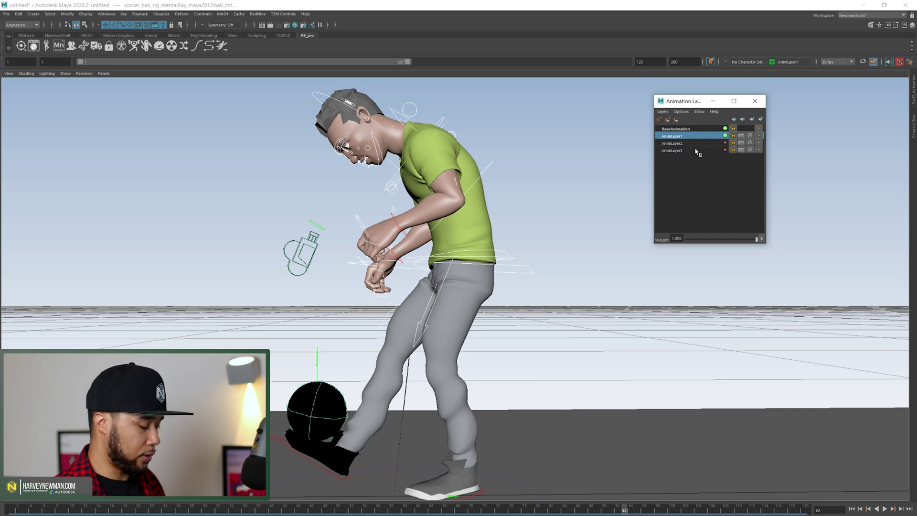
# Rename AnimLayer1 to Hips
pyautogui.click(523, 289)
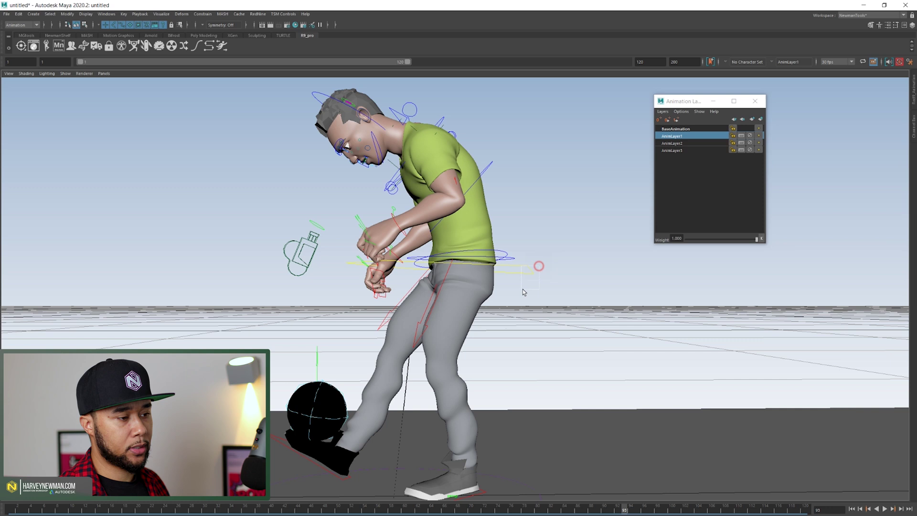
pyautogui.doubleClick(676, 136)
pyautogui.write('Hips')
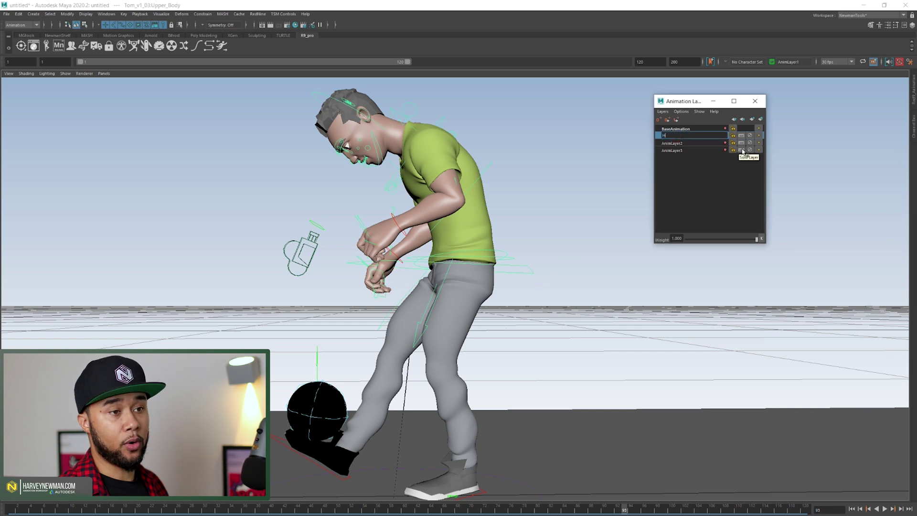
pyautogui.press('Return')
# Add the ball control to AnimLayer2 and rename that layer SoccerBall
pyautogui.rightClick(688, 146)
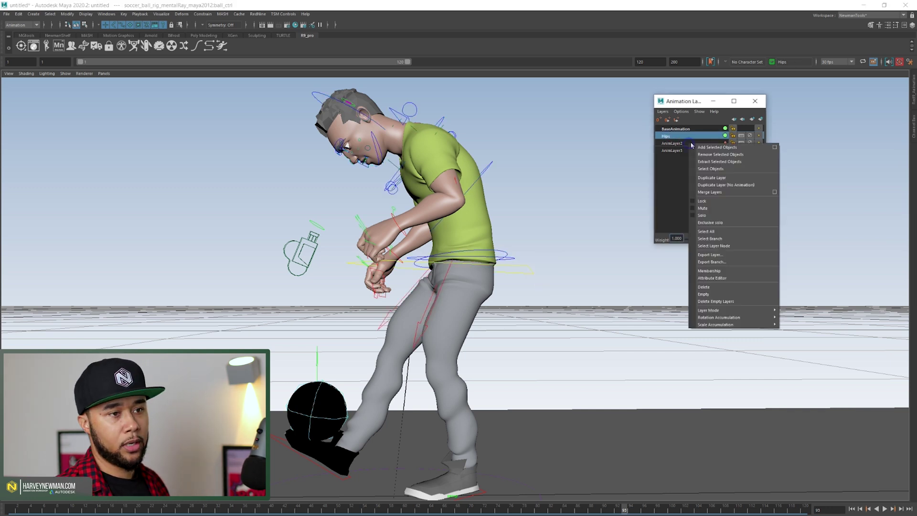
pyautogui.click(717, 147)
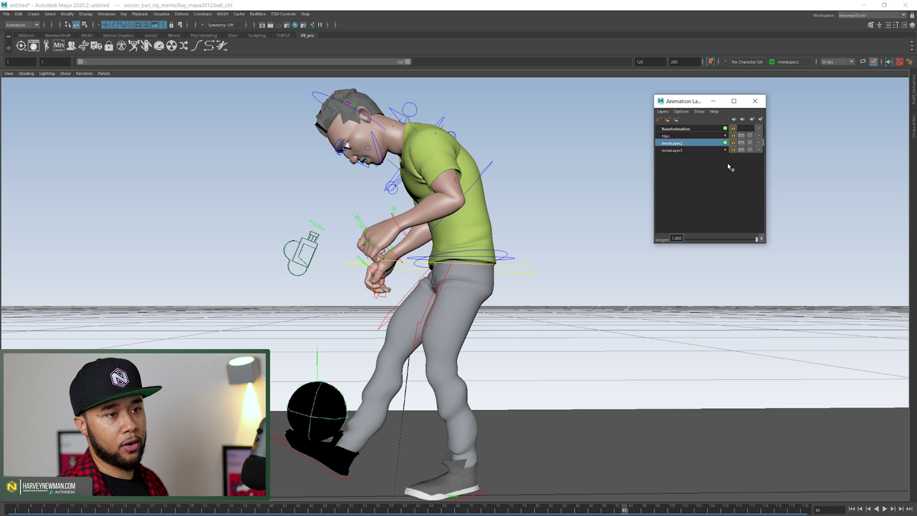
pyautogui.doubleClick(673, 144)
pyautogui.write('Sco')
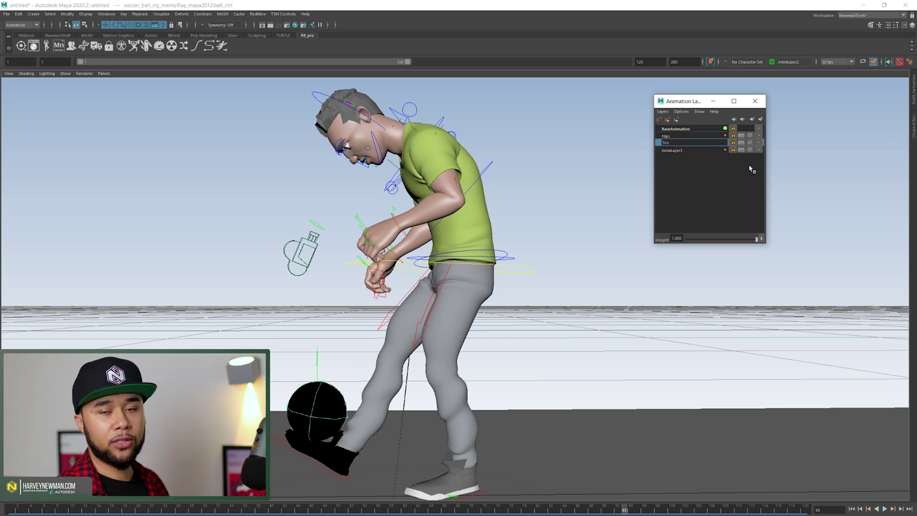
pyautogui.write('ccerBa')
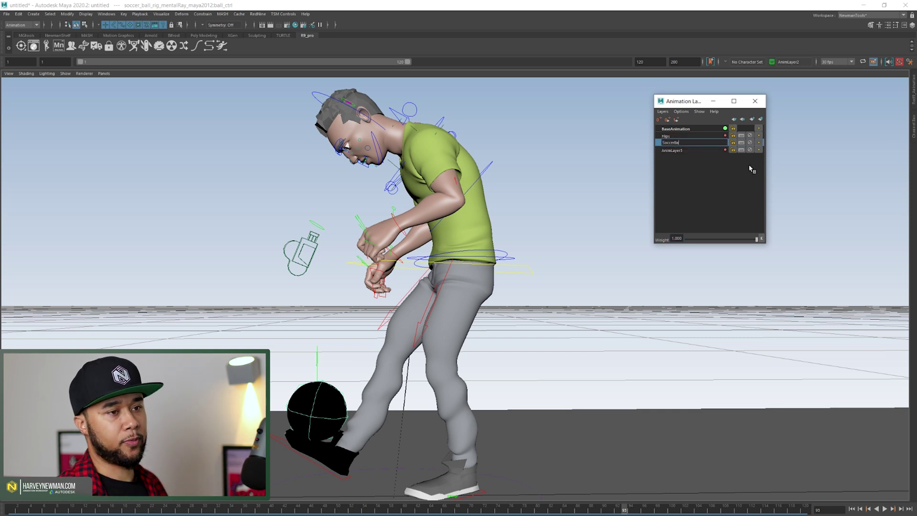
pyautogui.write('ll')
pyautogui.press('Return')
# Rename AnimLayer3 to Cameras, then make BaseAnimation the active layer
pyautogui.click(696, 150)
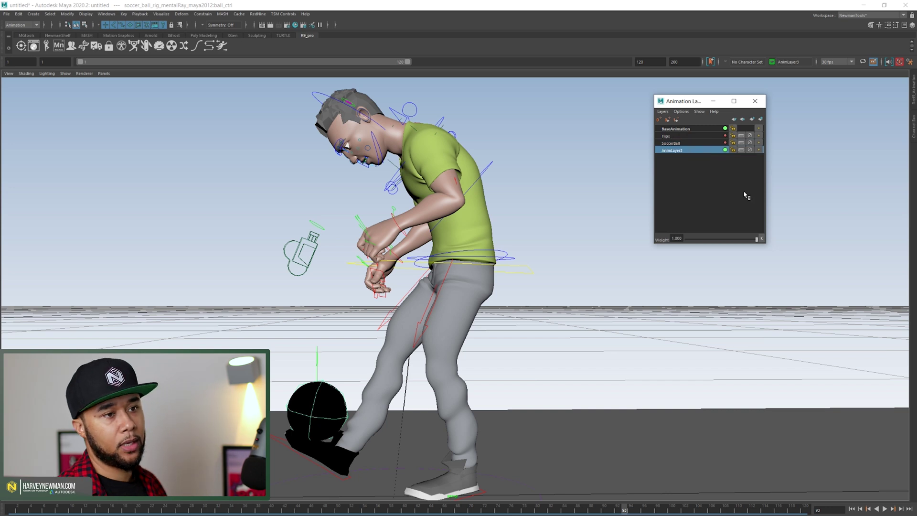
pyautogui.doubleClick(674, 150)
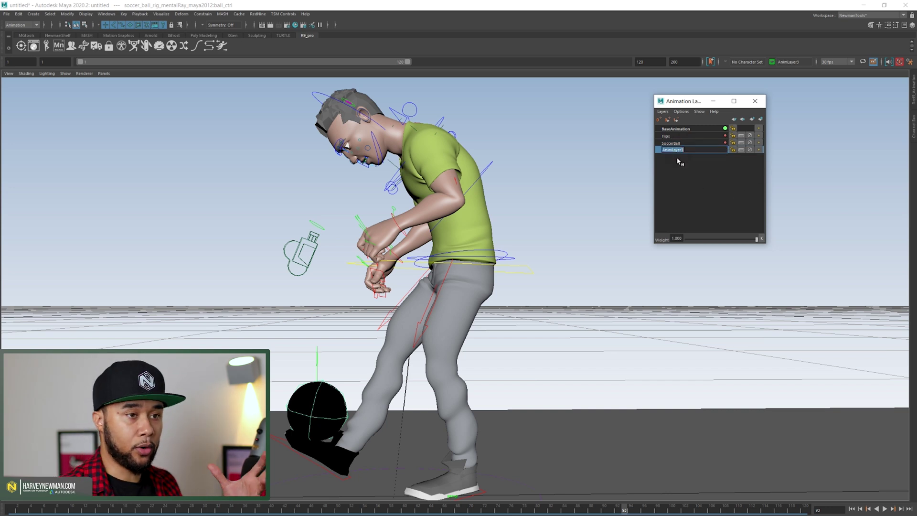
pyautogui.write('Cameras')
pyautogui.press('Return')
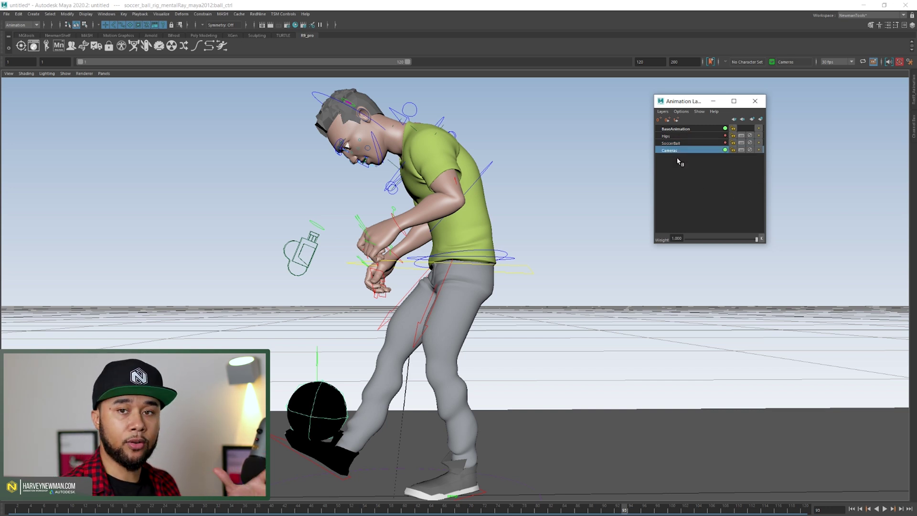
pyautogui.click(702, 136)
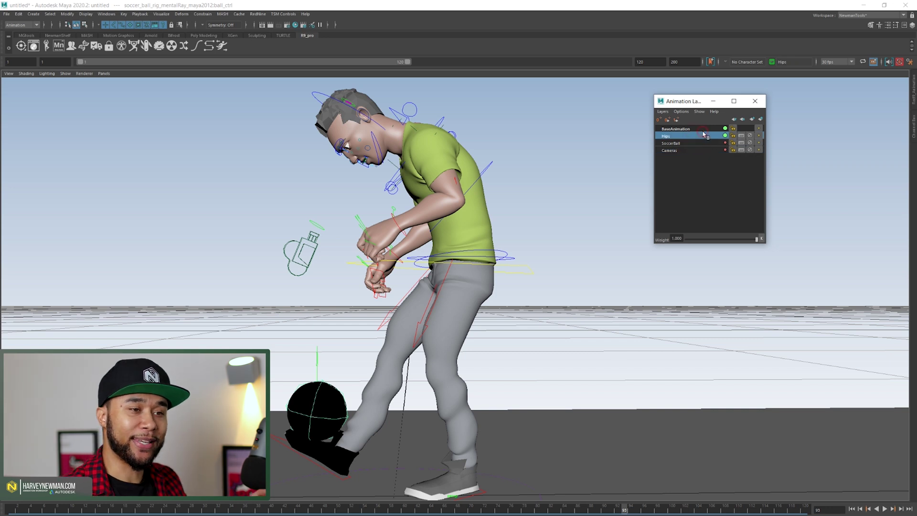
pyautogui.click(705, 129)
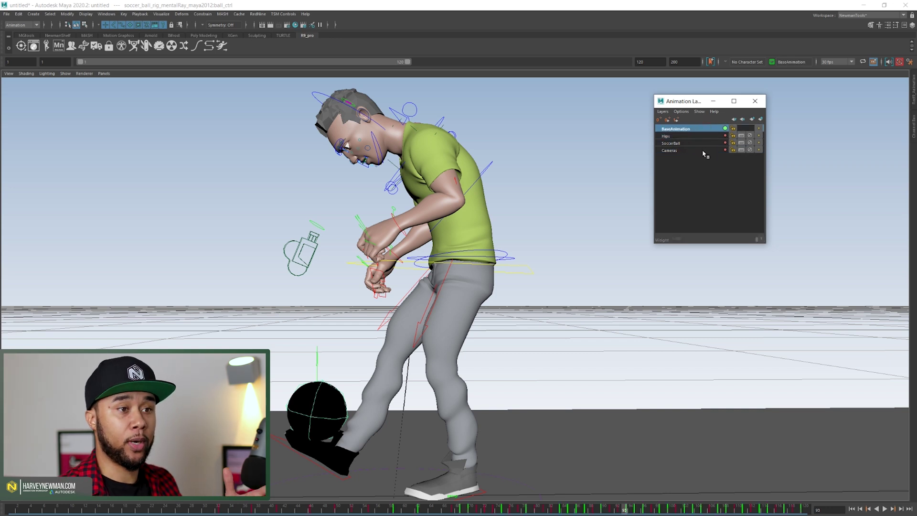
# Cycle through the Hips, SoccerBall and Cameras layers and select the upper body control
pyautogui.click(695, 137)
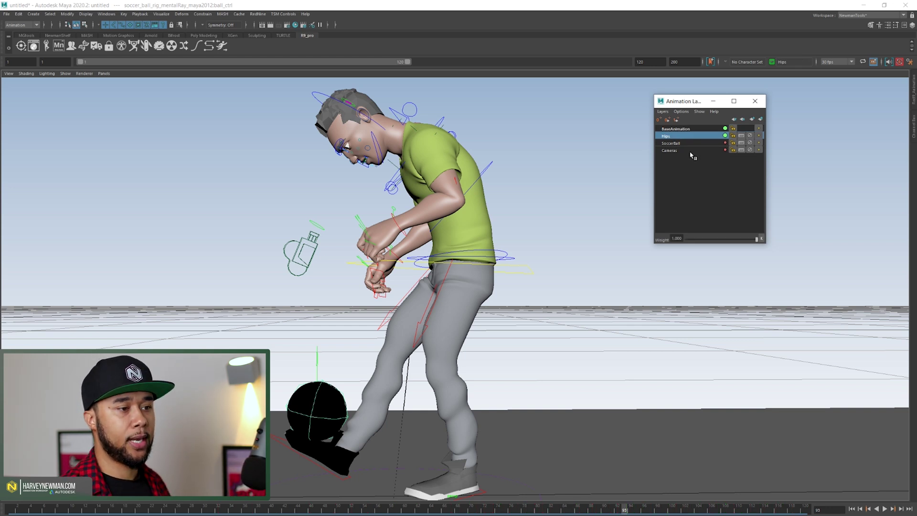
pyautogui.click(528, 270)
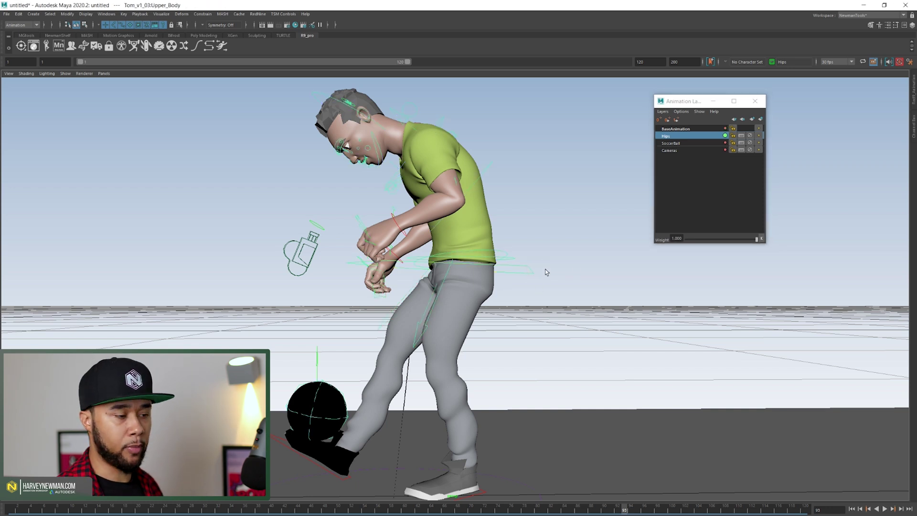
pyautogui.click(665, 142)
pyautogui.click(311, 411)
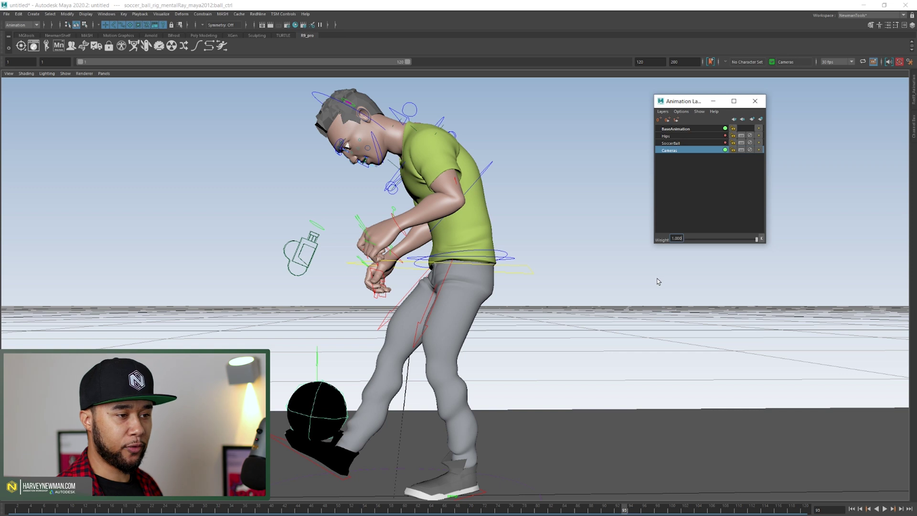
pyautogui.keyDown('alt'); pyautogui.moveTo(387, 282); pyautogui.dragTo(516, 275, button='right'); pyautogui.keyUp('alt')
pyautogui.click(497, 278)
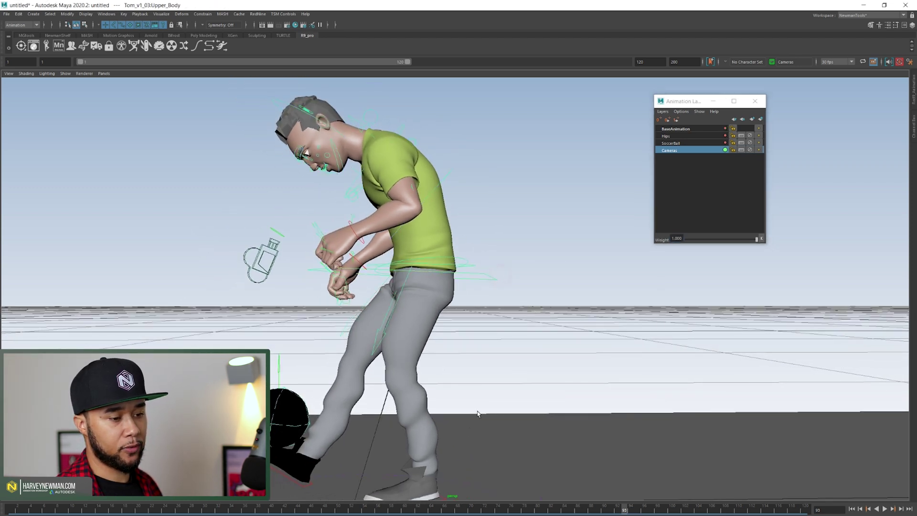
# Scrub the timeline between frames 72 and 118, ending on frame 72
pyautogui.moveTo(586, 511); pyautogui.dragTo(491, 511)
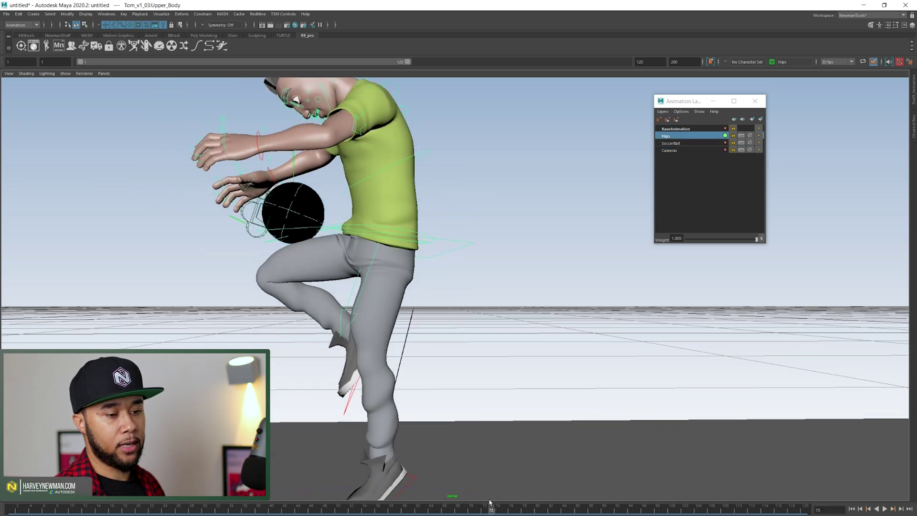
pyautogui.moveTo(485, 514); pyautogui.dragTo(485, 513)
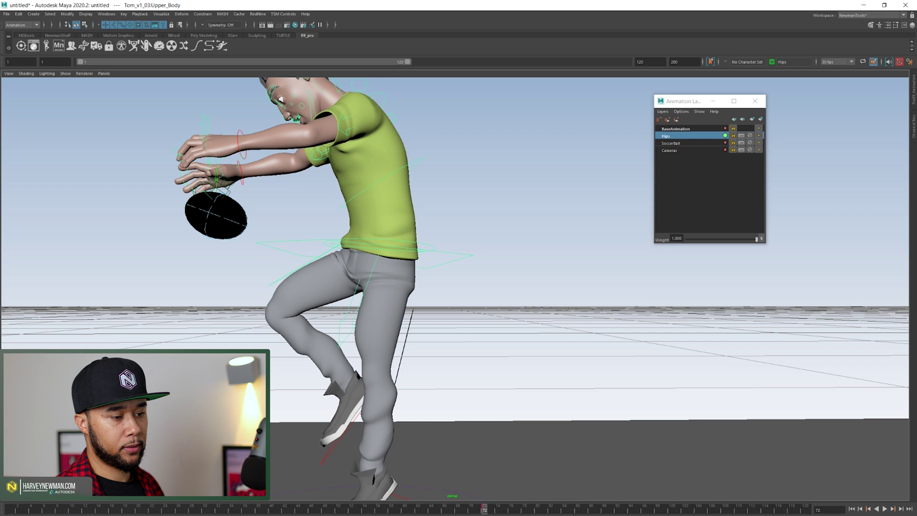
pyautogui.moveTo(551, 509); pyautogui.dragTo(569, 510)
pyautogui.moveTo(655, 513)
pyautogui.mouseDown()
pyautogui.moveTo(800, 513)
pyautogui.moveTo(488, 512)
pyautogui.mouseUp()
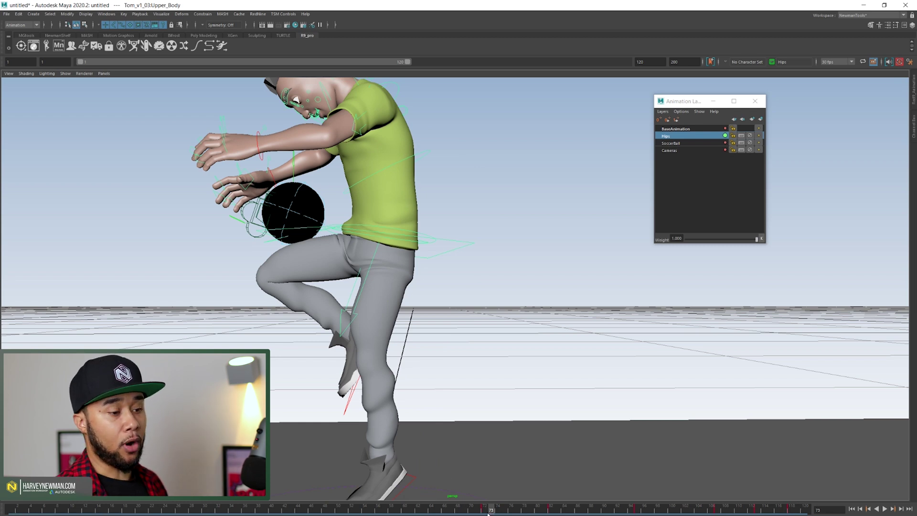
pyautogui.hotkey('alt', ',')
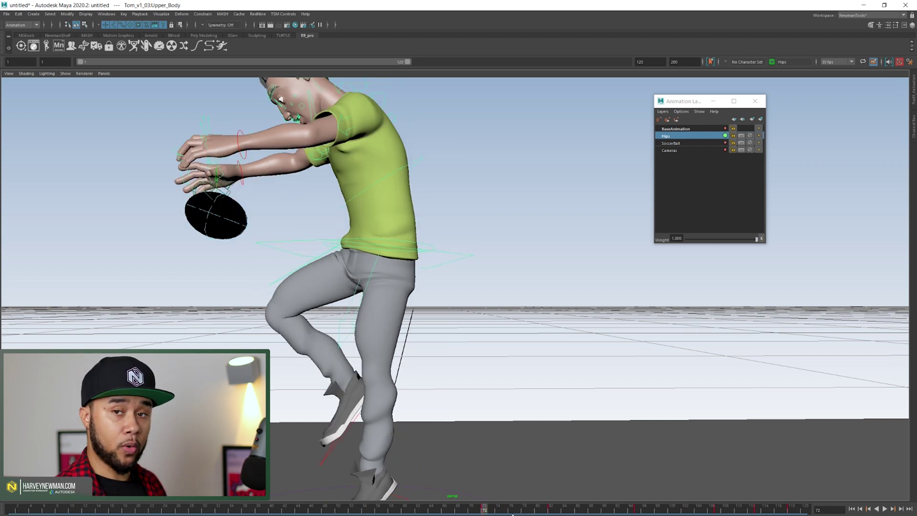
# Change the Hips layer colour from red to yellow, then scrub to frame 85 and play
pyautogui.rightClick(759, 139)
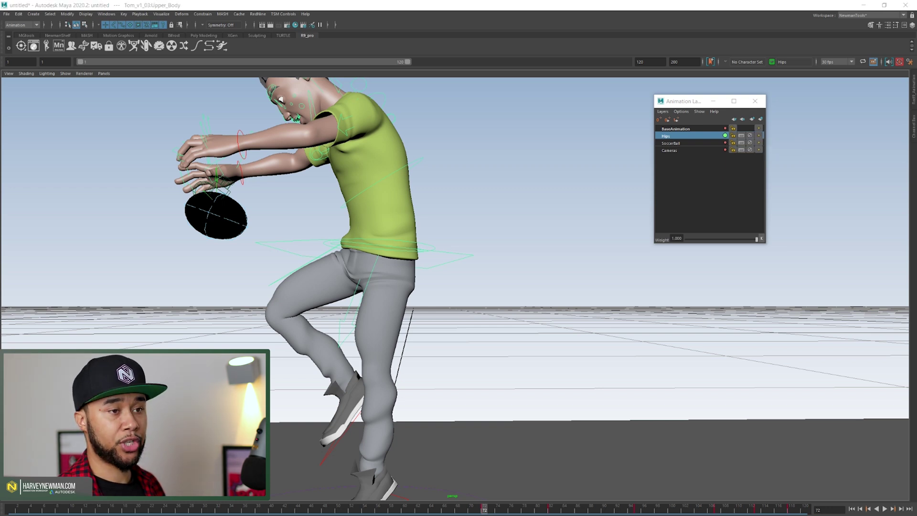
pyautogui.moveTo(513, 219); pyautogui.dragTo(513, 212)
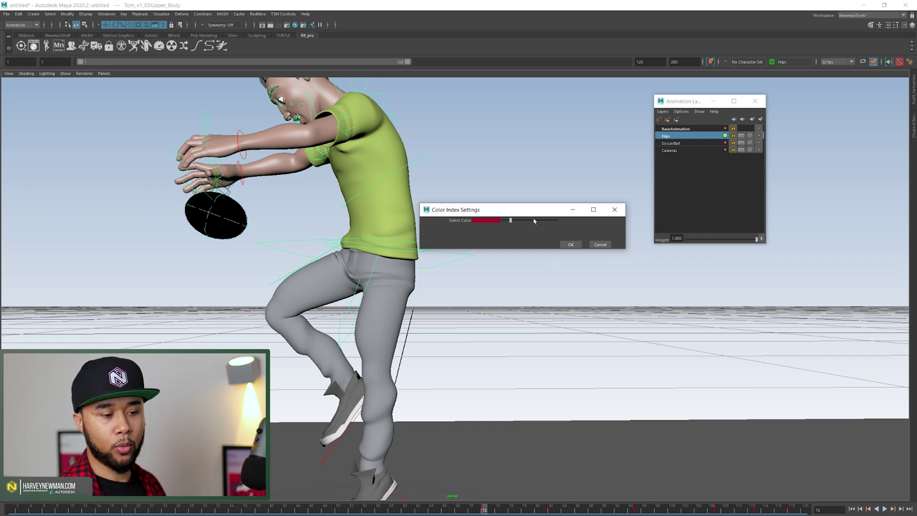
pyautogui.moveTo(534, 221); pyautogui.dragTo(541, 221)
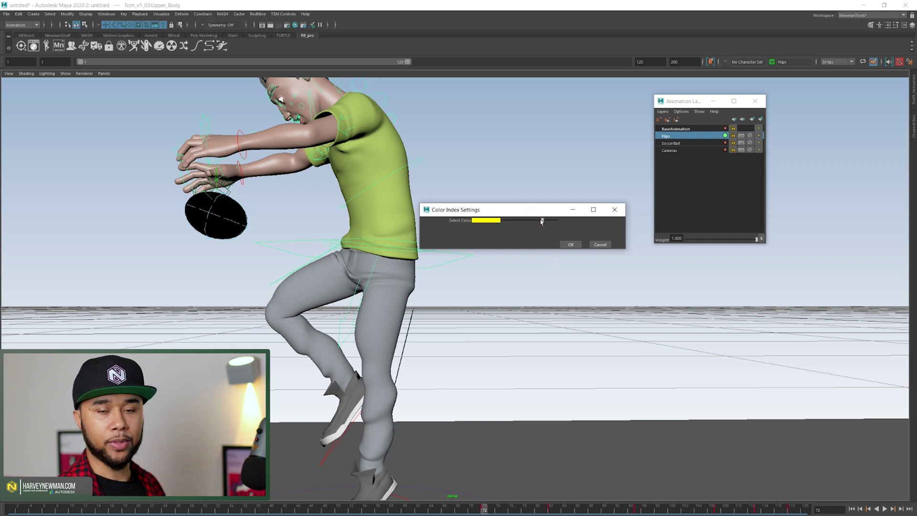
pyautogui.click(571, 245)
pyautogui.moveTo(558, 510)
pyautogui.mouseDown()
pyautogui.moveTo(521, 509)
pyautogui.moveTo(570, 510)
pyautogui.mouseUp()
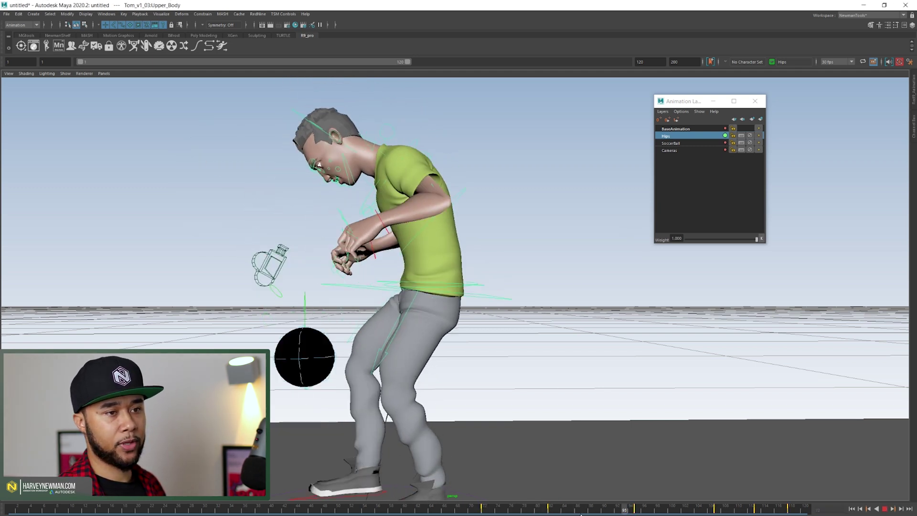
pyautogui.hotkey('alt', 'v')
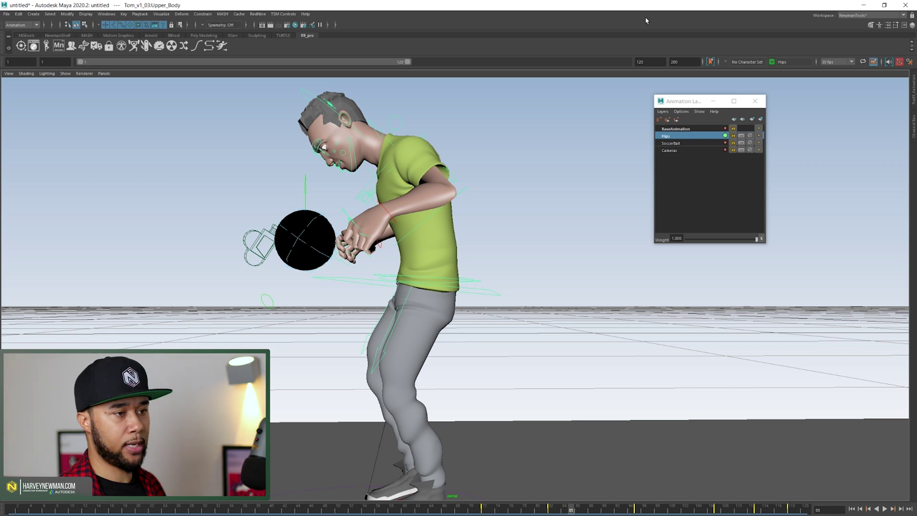
# Set the SoccerBall layer colour to green with the Select Color slider and confirm it
pyautogui.click(678, 143)
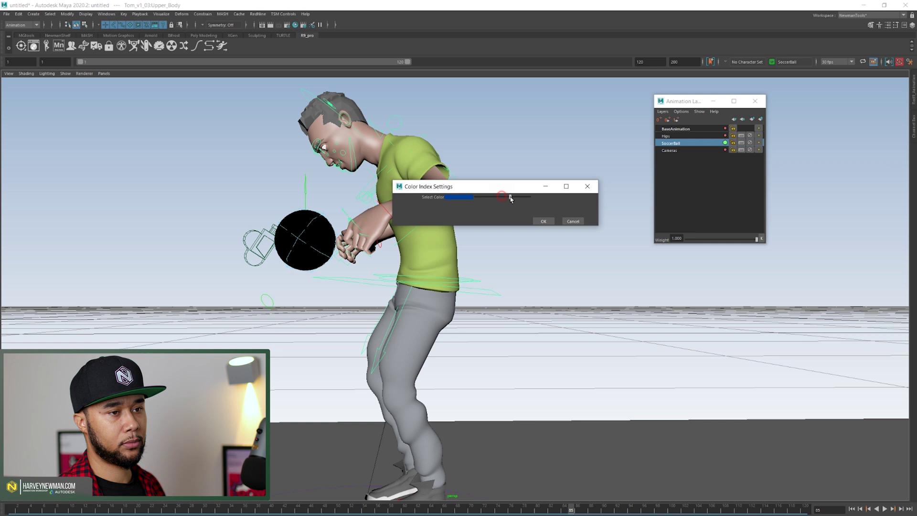
pyautogui.moveTo(510, 194); pyautogui.dragTo(529, 199)
pyautogui.click(545, 222)
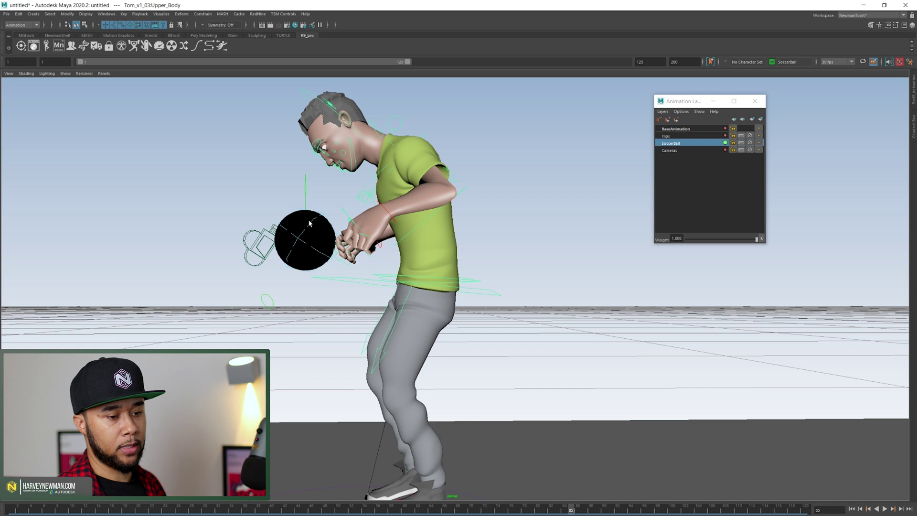
pyautogui.click(673, 136)
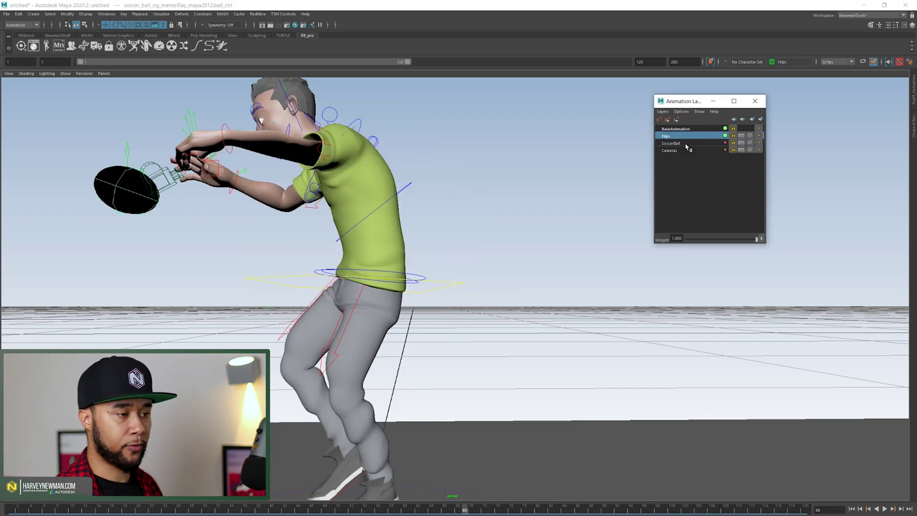
pyautogui.click(687, 143)
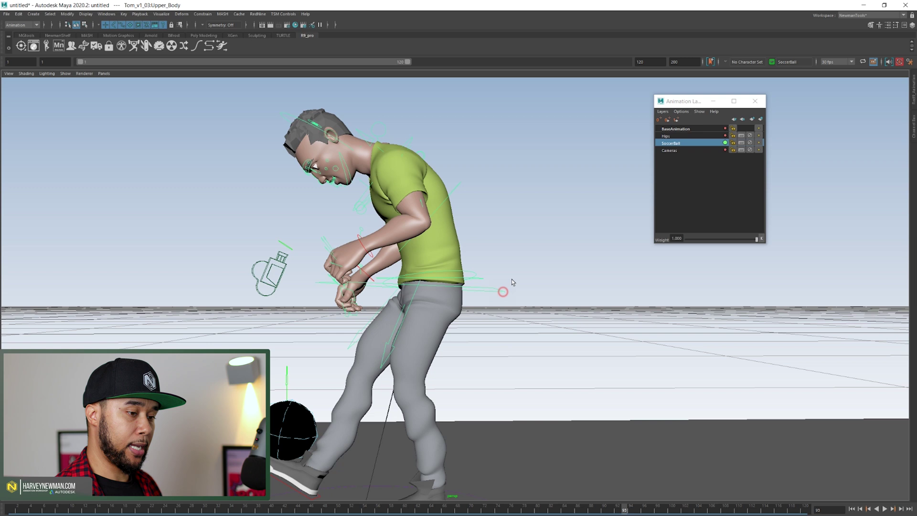
pyautogui.click(669, 137)
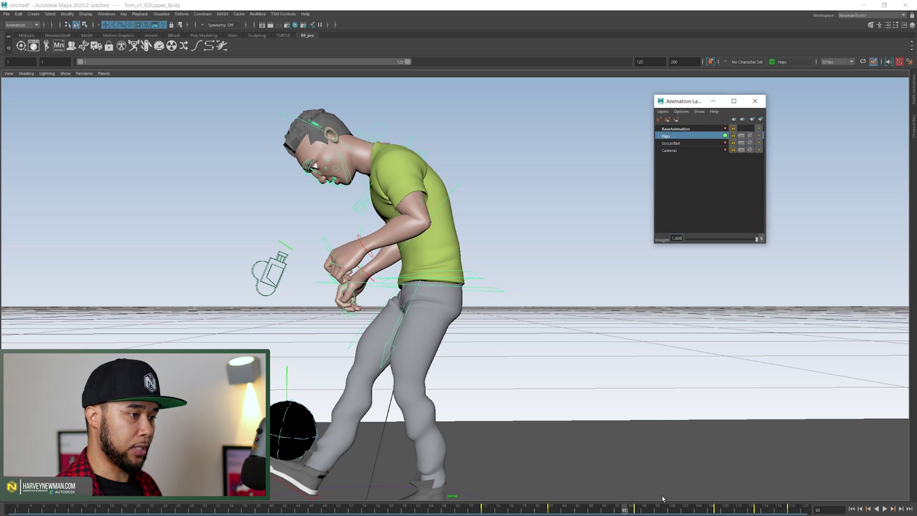
pyautogui.hotkey('alt', 'v')
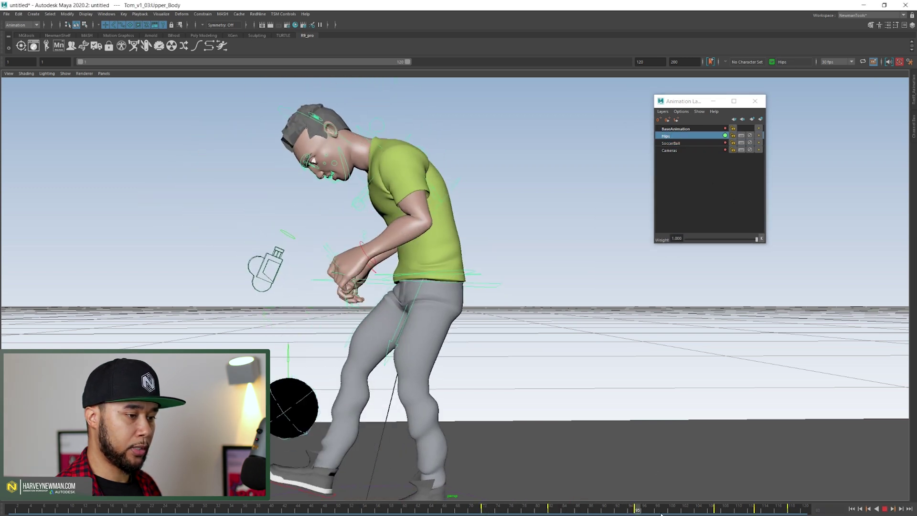
pyautogui.hotkey('alt', 'v')
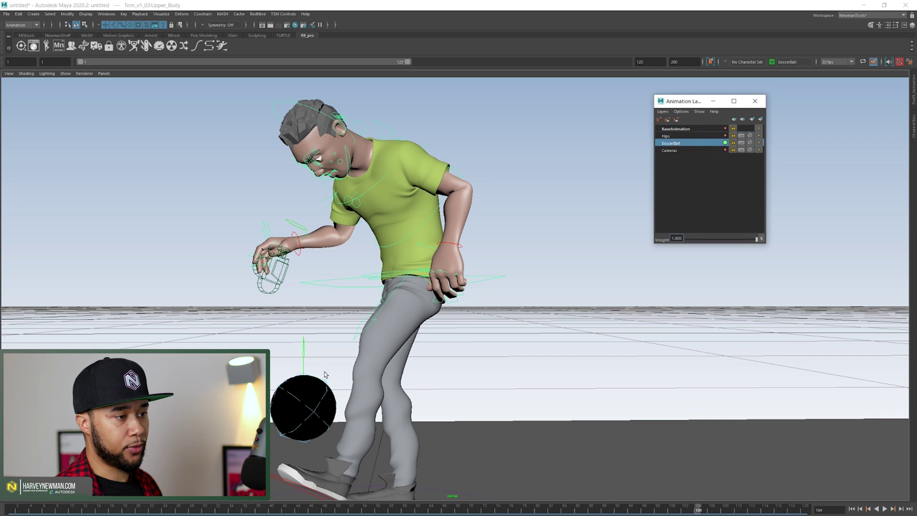
pyautogui.click(670, 143)
pyautogui.moveTo(484, 507); pyautogui.dragTo(657, 507)
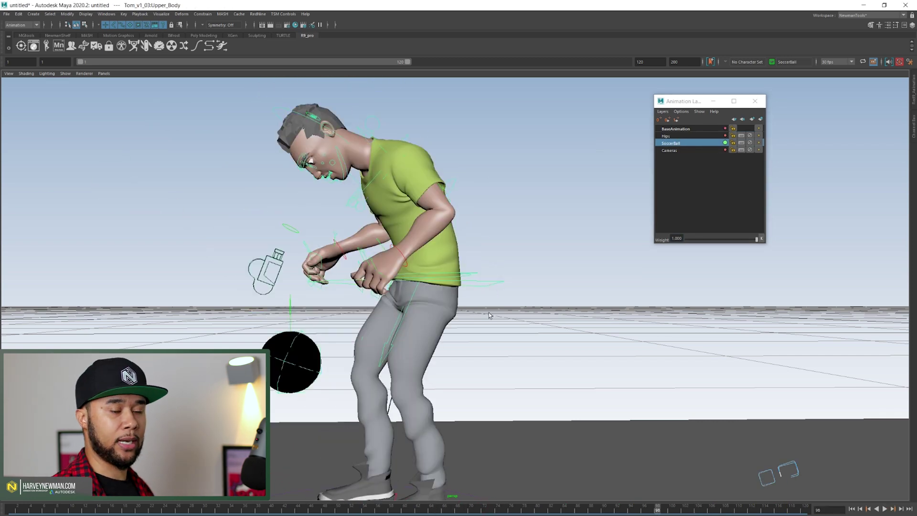
pyautogui.moveTo(630, 514); pyautogui.dragTo(568, 512)
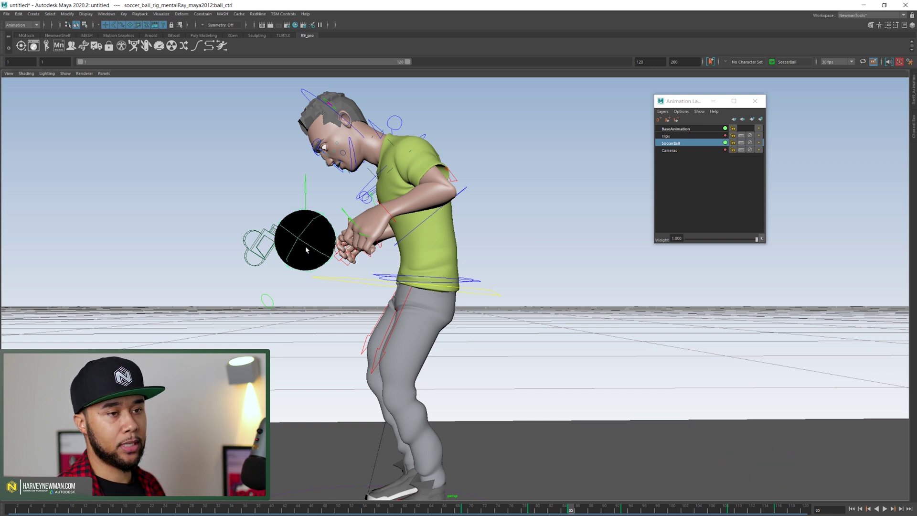
# Nudge the ball slightly lower, then lift it up off the foot at frame 93
pyautogui.keyDown('alt'); pyautogui.moveTo(621, 239); pyautogui.dragTo(650, 244, button='middle'); pyautogui.keyUp('alt')
pyautogui.scroll(3, 574, 258)
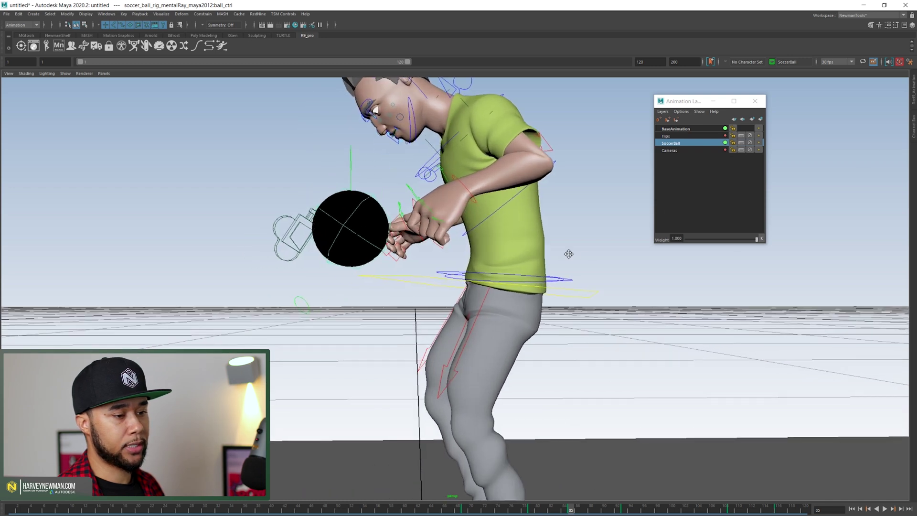
pyautogui.scroll(-3, 559, 260)
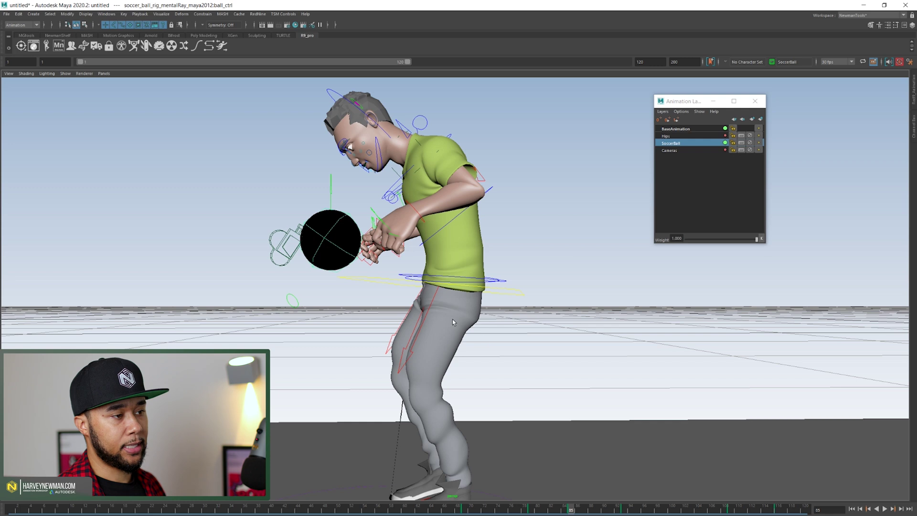
pyautogui.press('w')
pyautogui.moveTo(330, 241); pyautogui.dragTo(315, 294)
pyautogui.moveTo(621, 509); pyautogui.dragTo(625, 511)
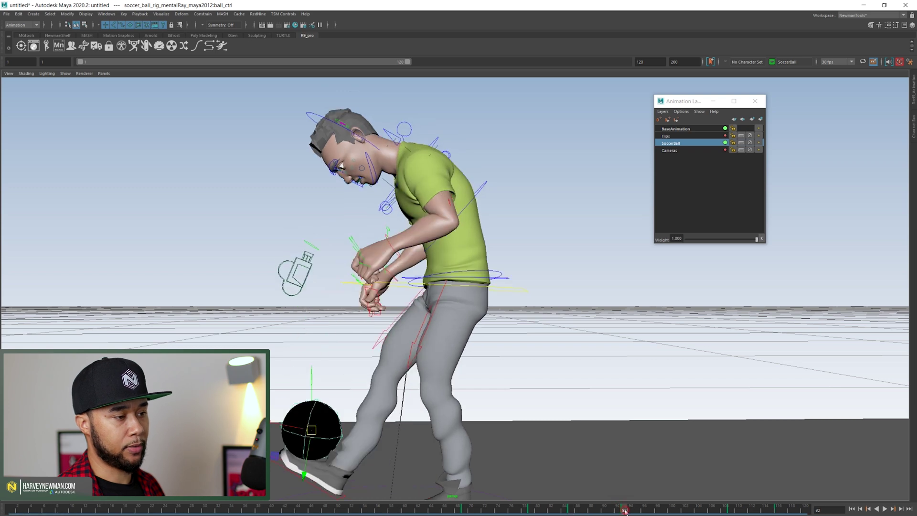
pyautogui.moveTo(373, 456); pyautogui.dragTo(372, 378, button='middle')
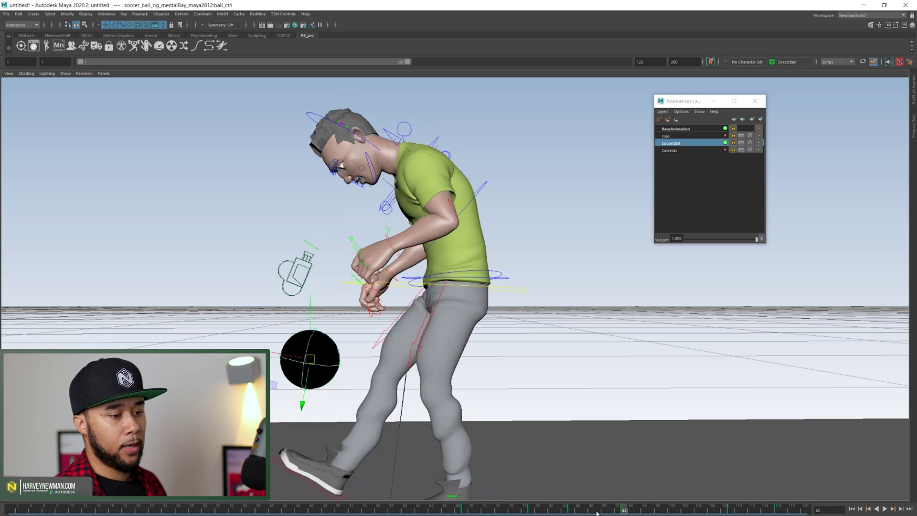
# Play back and step between frames 85, 93 and 95 to check the ball's motion
pyautogui.hotkey('alt', 'v')
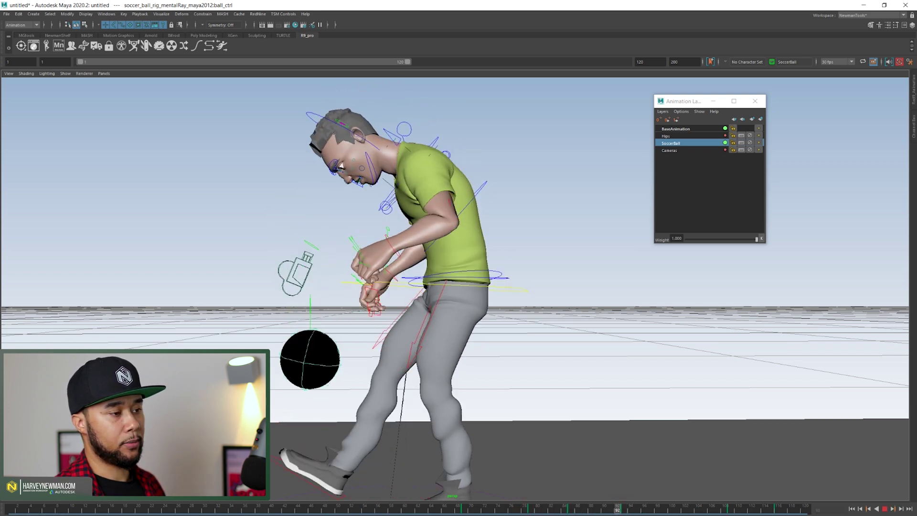
pyautogui.click(593, 510)
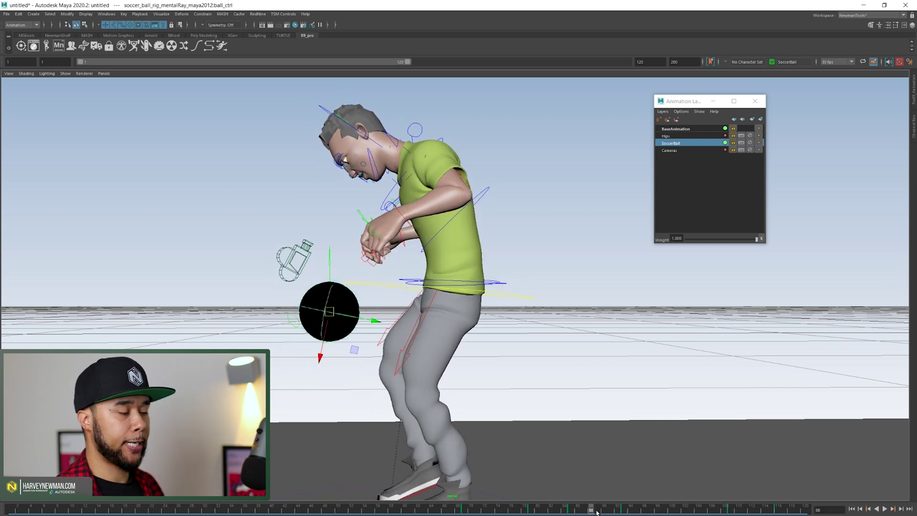
pyautogui.moveTo(598, 512); pyautogui.dragTo(571, 510)
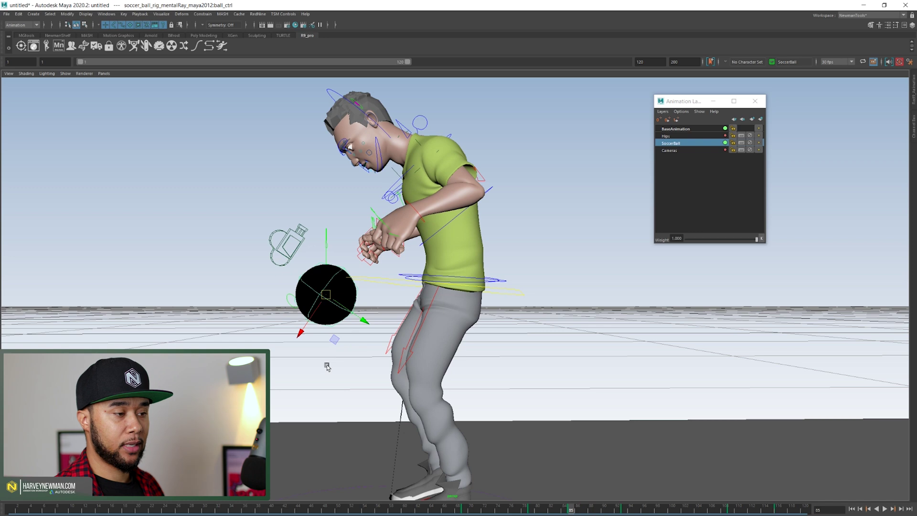
pyautogui.press('.')
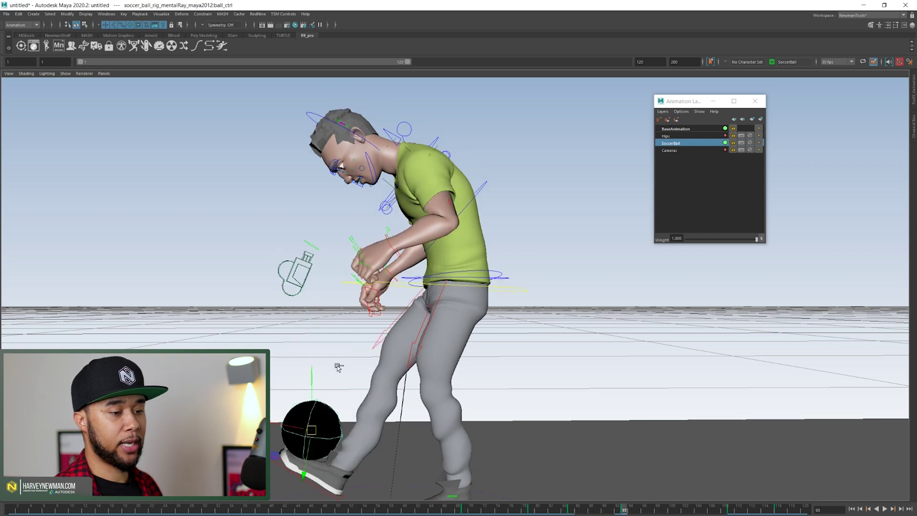
pyautogui.moveTo(540, 511); pyautogui.dragTo(571, 510)
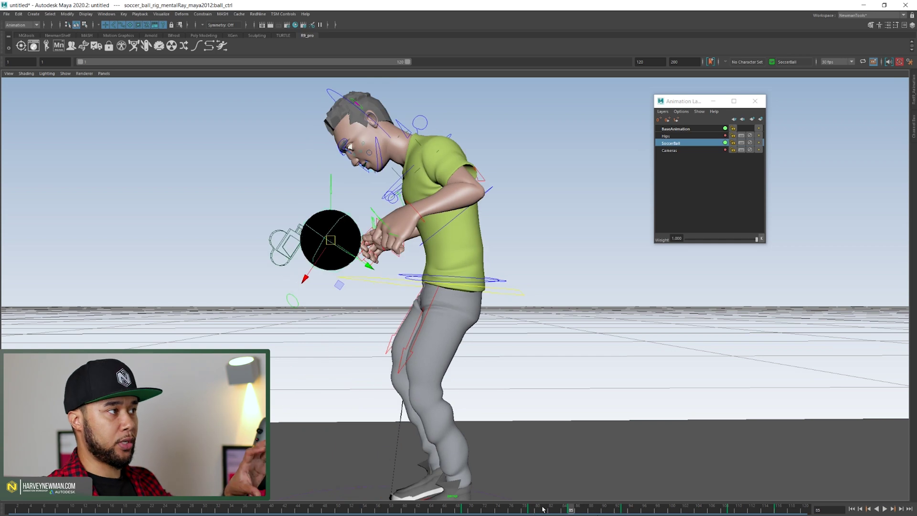
pyautogui.press('.')
pyautogui.press('.')
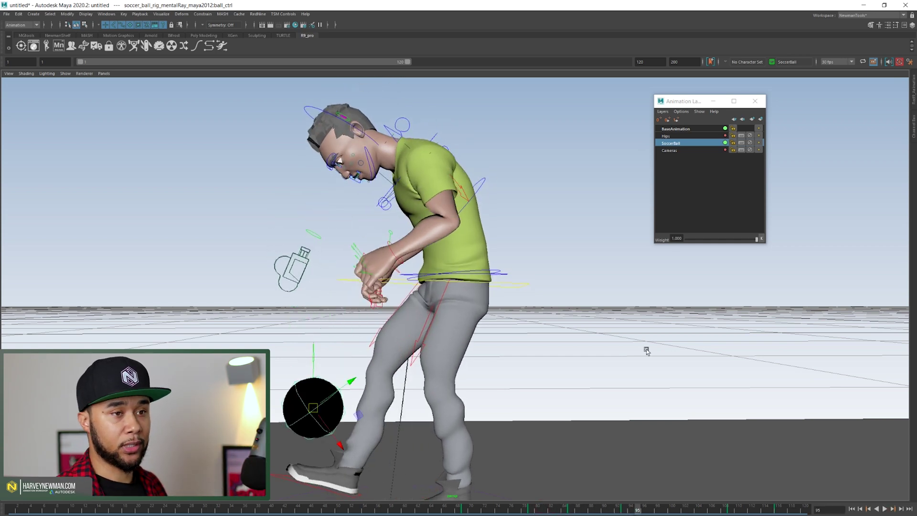
pyautogui.hotkey('alt', ',')
pyautogui.hotkey('alt', ',')
pyautogui.hotkey('alt', ',')
pyautogui.hotkey('alt', ',')
pyautogui.hotkey('alt', ',')
pyautogui.hotkey('alt', ',')
pyautogui.hotkey('alt', ',')
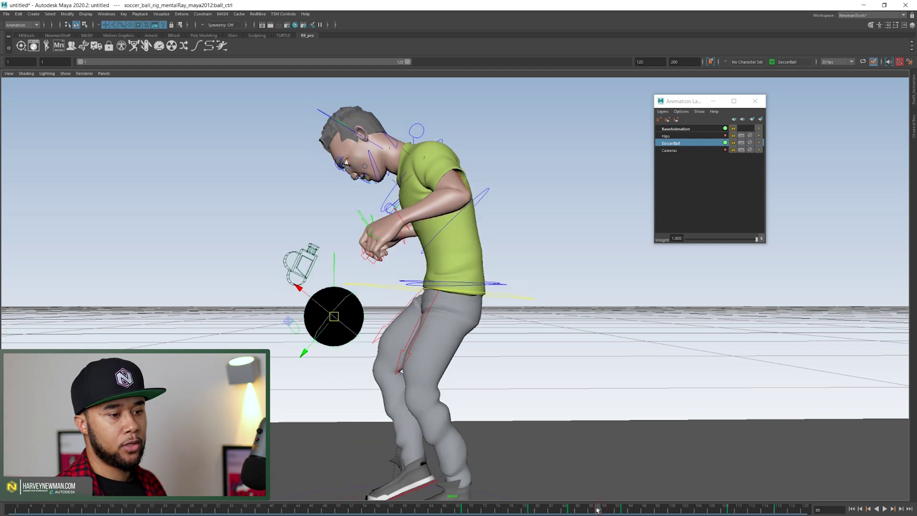
# Turn on ghosting for the SoccerBall and Hips layers, then lower the ball at frame 89
pyautogui.click(759, 142)
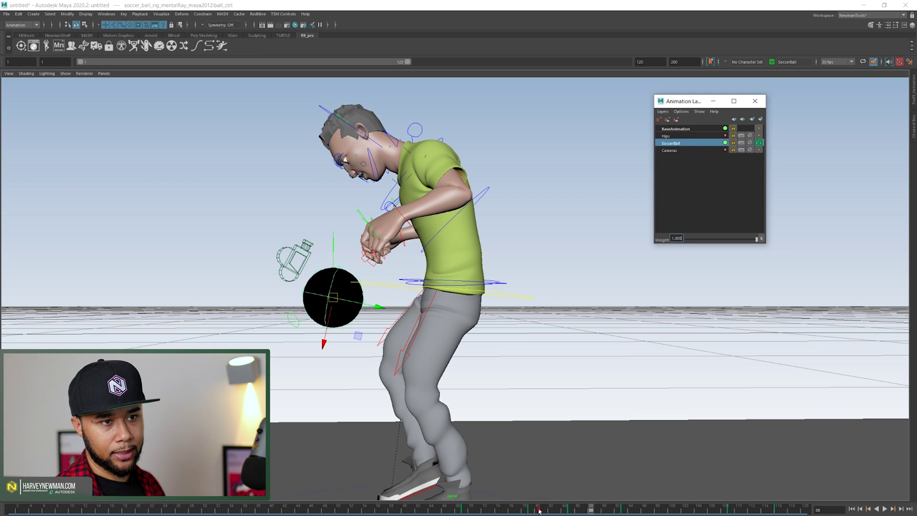
pyautogui.moveTo(539, 511); pyautogui.dragTo(598, 510)
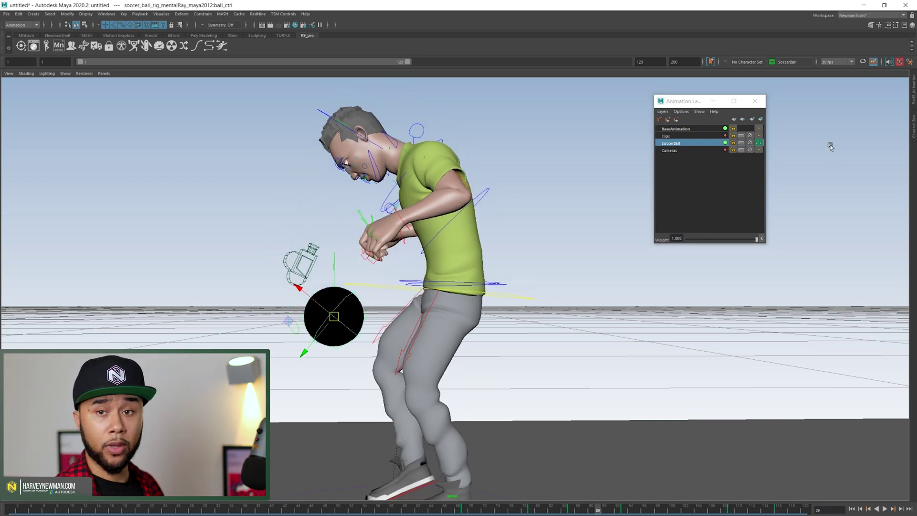
pyautogui.click(759, 135)
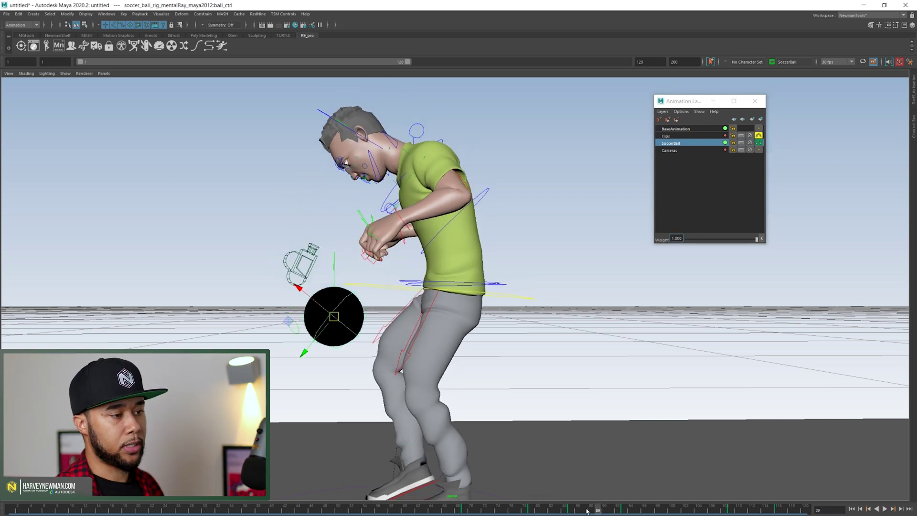
pyautogui.hotkey('alt', 'v')
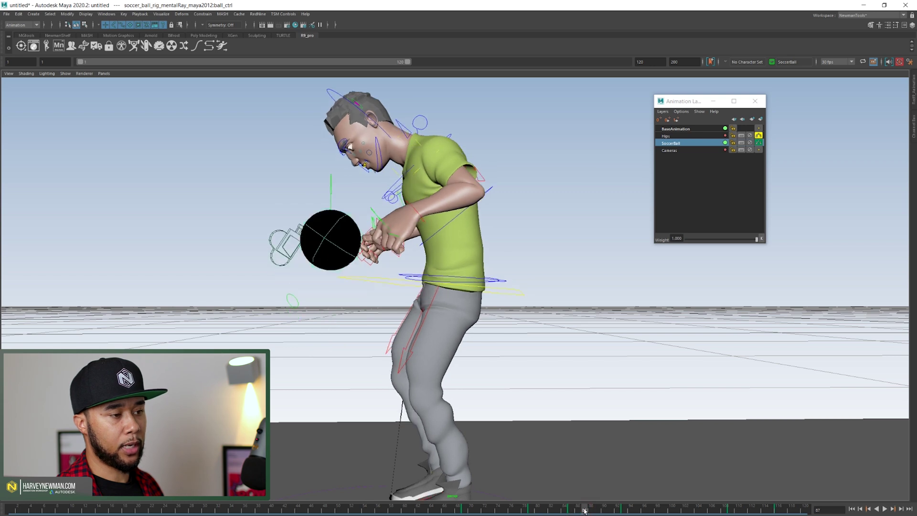
pyautogui.hotkey('alt', 'v')
pyautogui.click(333, 317)
pyautogui.moveTo(333, 318); pyautogui.dragTo(334, 359)
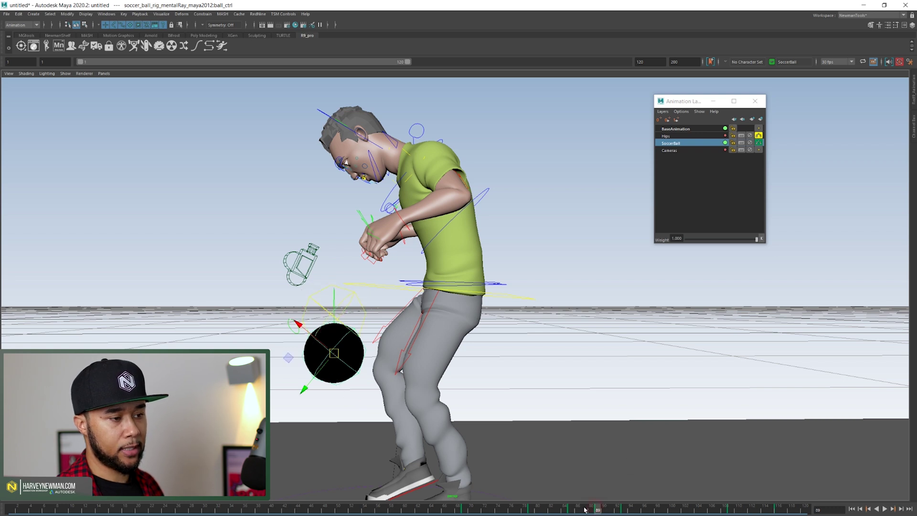
# Raise the ball higher at frame 93 and review the motion through frame 107
pyautogui.hotkey('alt', 'v')
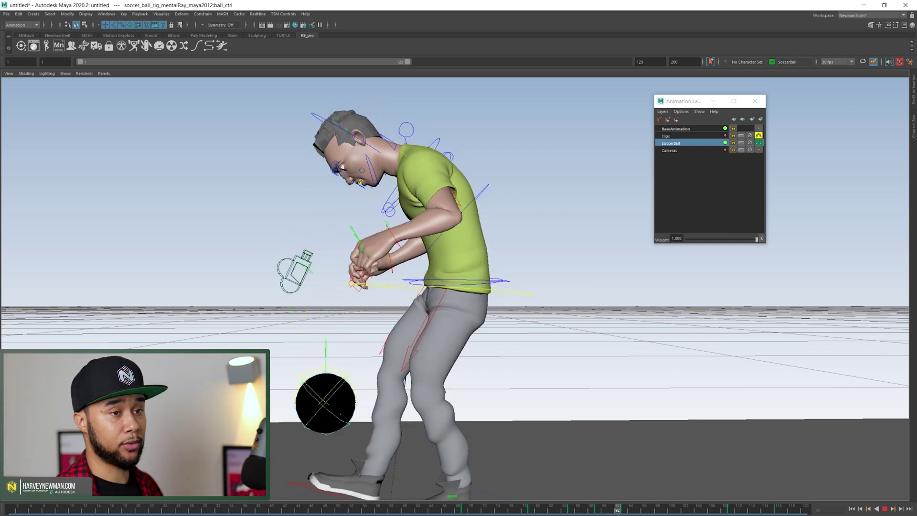
pyautogui.hotkey('alt', 'v')
pyautogui.click(626, 509)
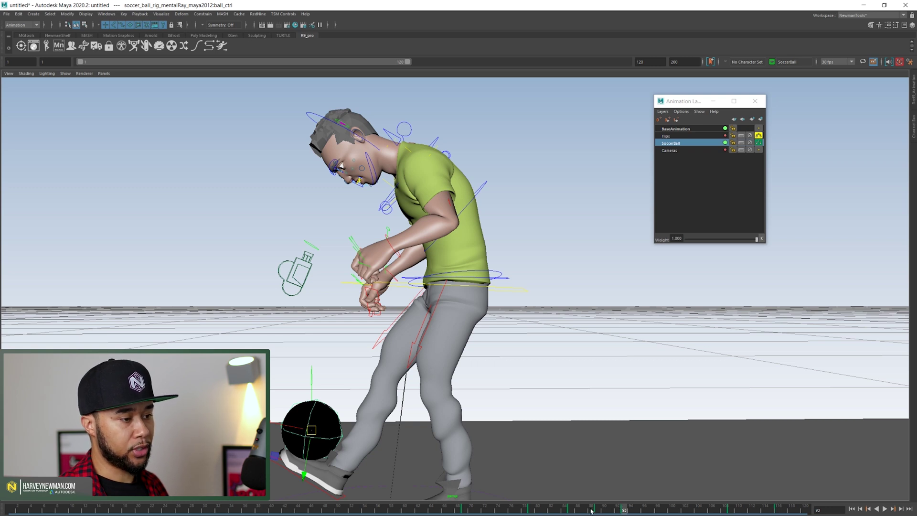
pyautogui.moveTo(310, 431); pyautogui.dragTo(309, 400)
pyautogui.hotkey('alt', '.')
pyautogui.hotkey('alt', '.')
pyautogui.hotkey('alt', '.')
pyautogui.hotkey('alt', '.')
pyautogui.hotkey('alt', '.')
pyautogui.hotkey('alt', '.')
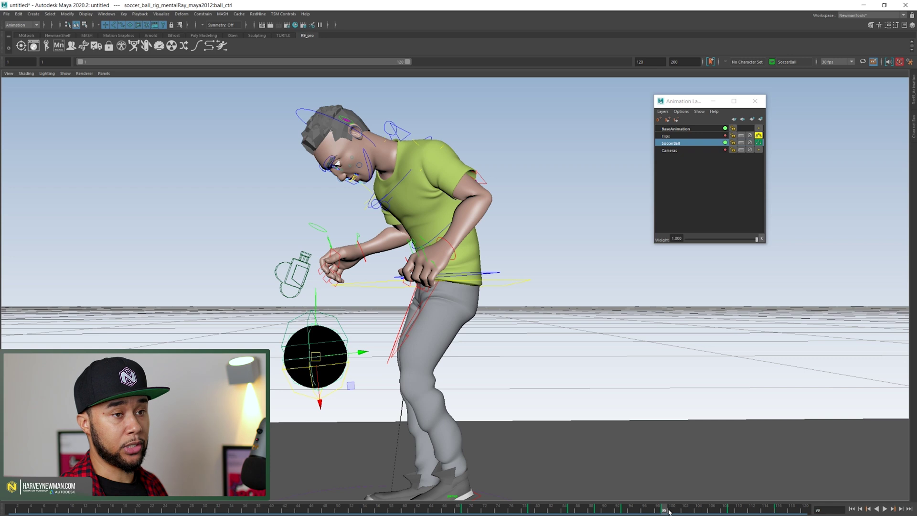
pyautogui.moveTo(669, 511); pyautogui.dragTo(731, 510)
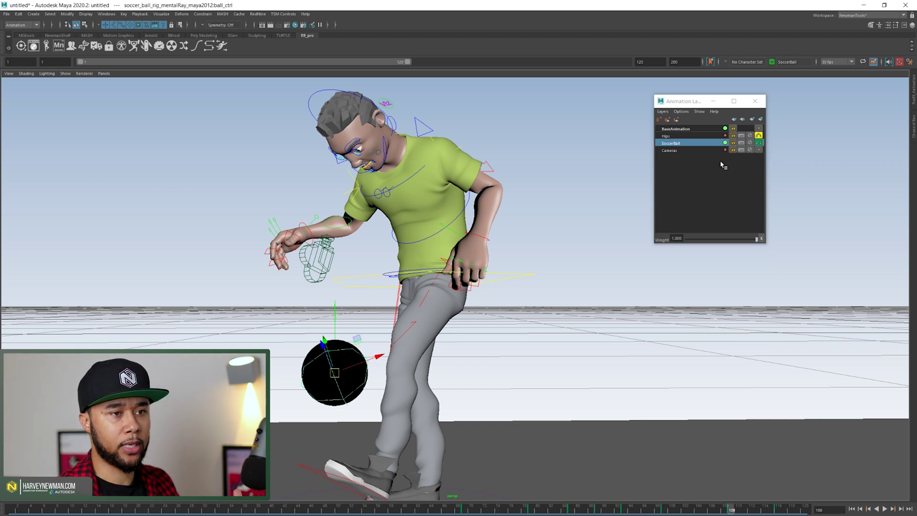
# Mute the SoccerBall layer to compare poses at frames 71 and 103, then unmute it
pyautogui.click(750, 144)
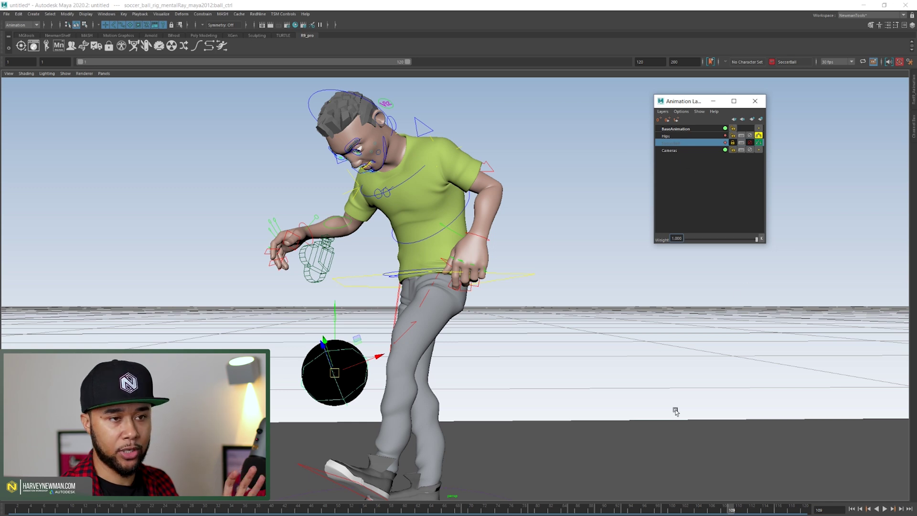
pyautogui.click(481, 509)
pyautogui.click(691, 510)
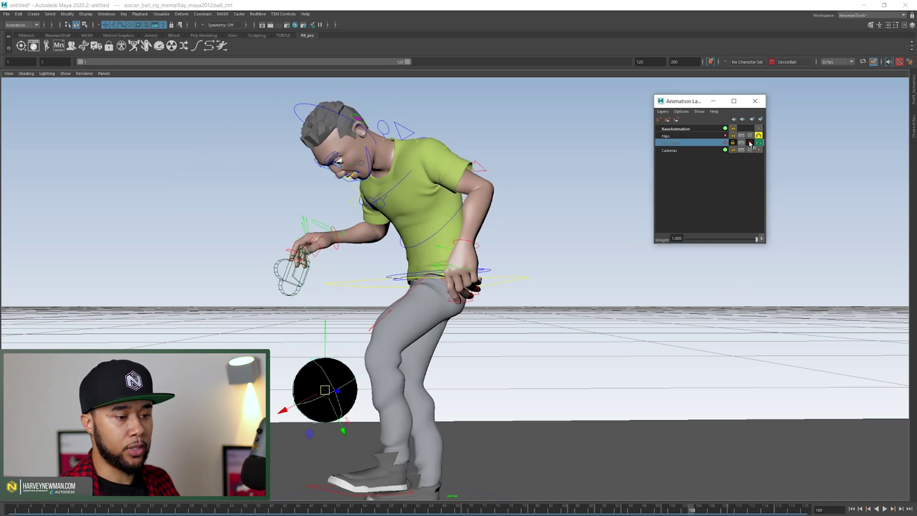
pyautogui.click(750, 144)
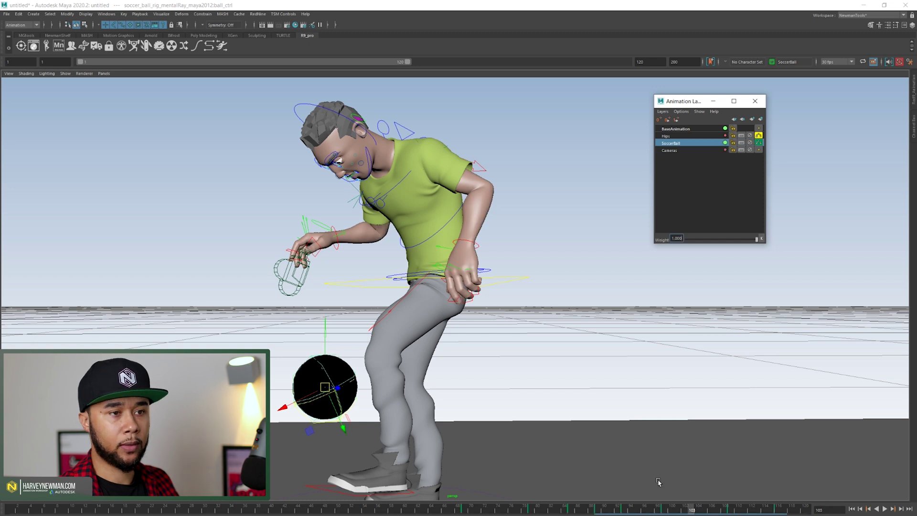
pyautogui.moveTo(539, 510); pyautogui.dragTo(551, 509)
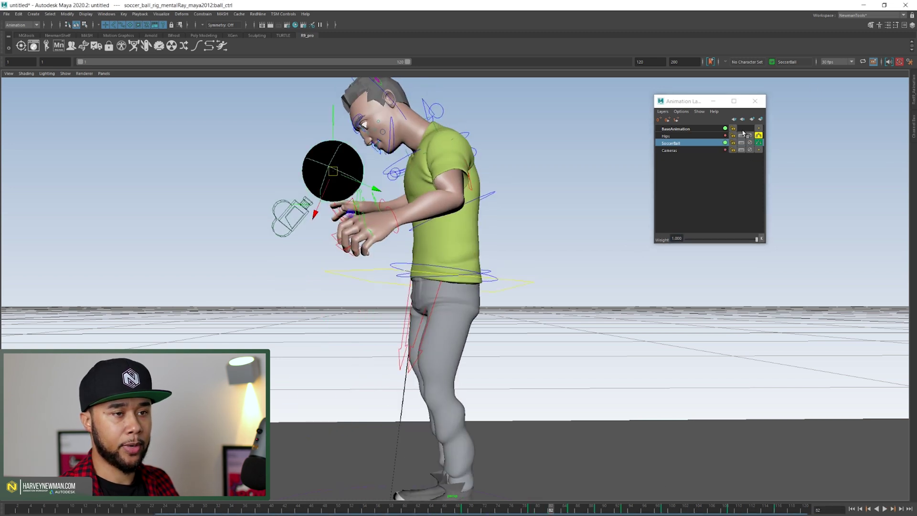
# Solo SoccerBall, select it with BaseAnimation, and play back to frame 100
pyautogui.click(741, 142)
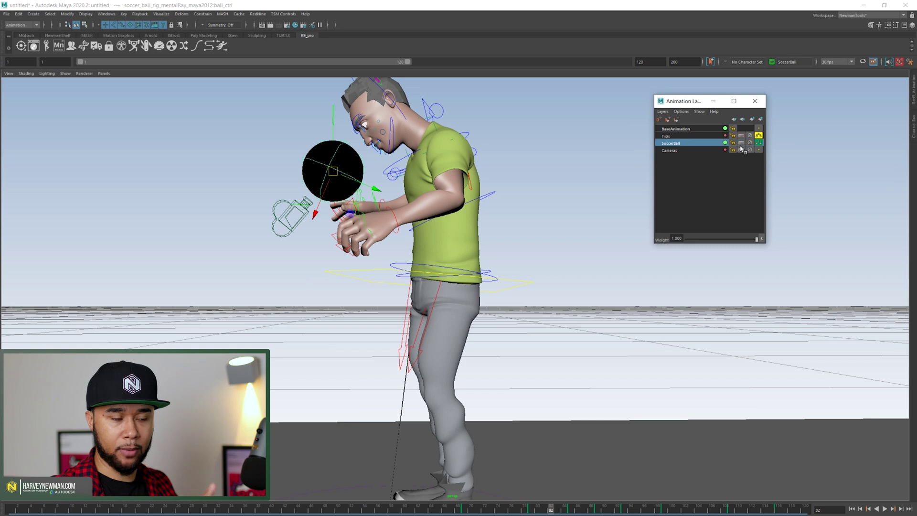
pyautogui.click(741, 143)
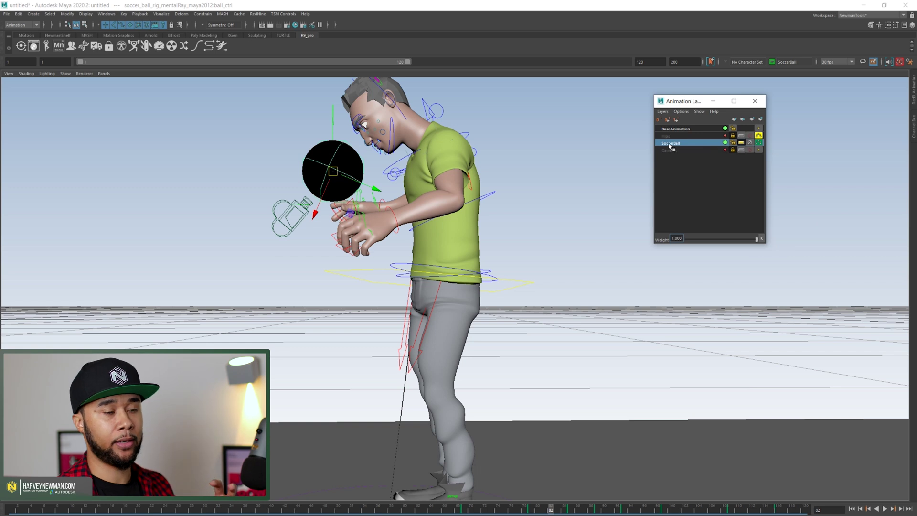
pyautogui.click(694, 130)
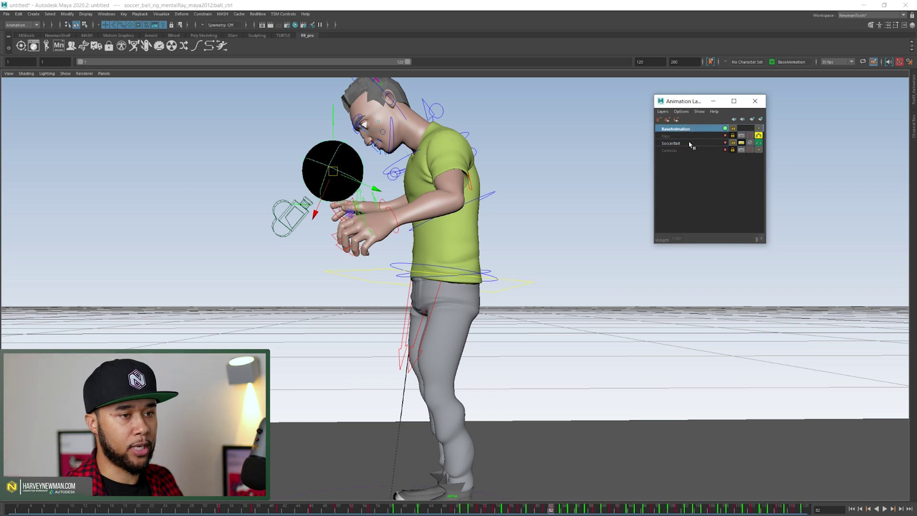
pyautogui.keyDown('ctrl'); pyautogui.click(690, 143); pyautogui.keyUp('ctrl')
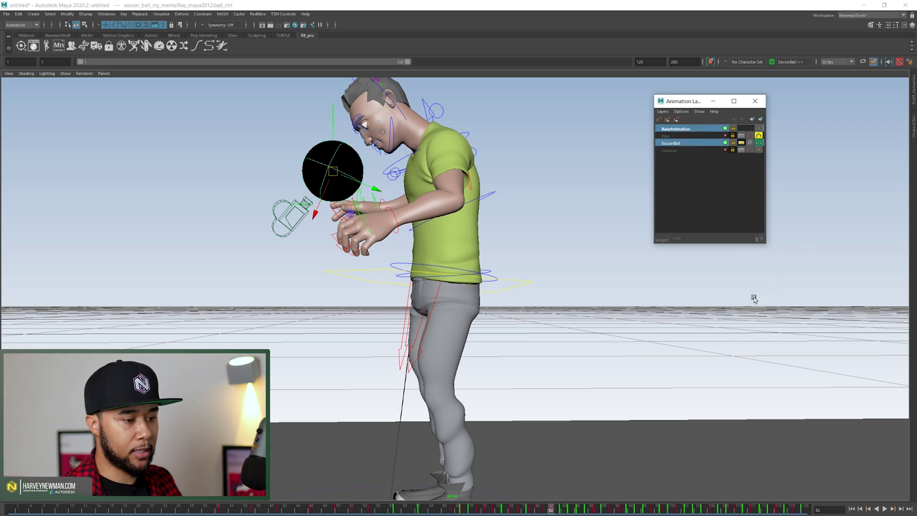
pyautogui.hotkey('alt', 'v')
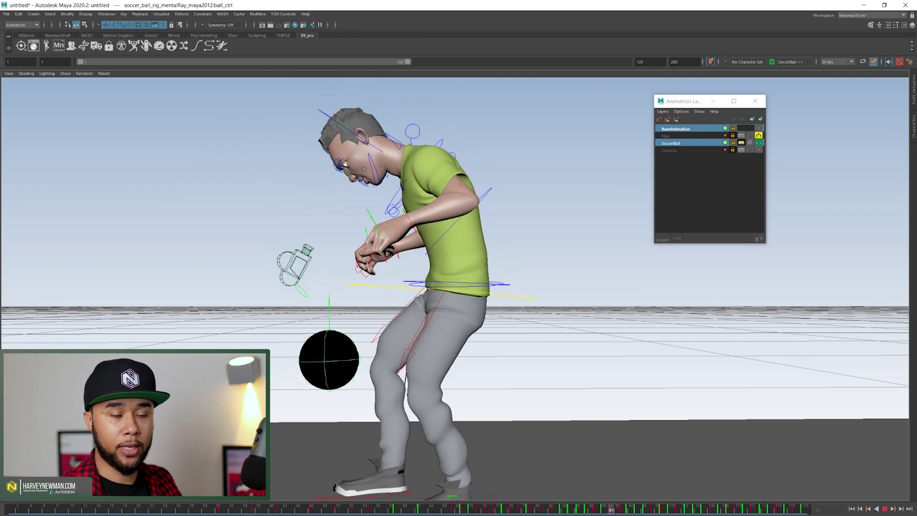
pyautogui.hotkey('alt', 'v')
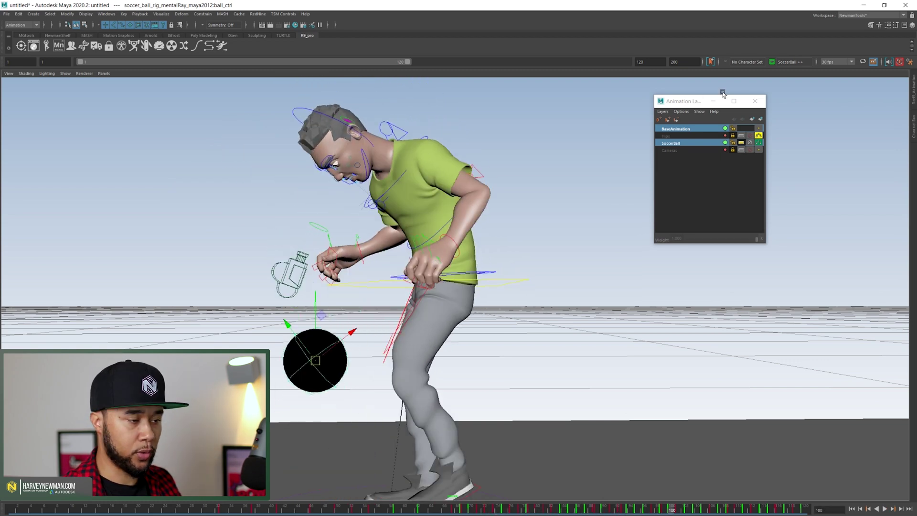
# Unsolo the SoccerBall layer, select it alone, enable its ghosting, and review frames 79–87
pyautogui.click(742, 143)
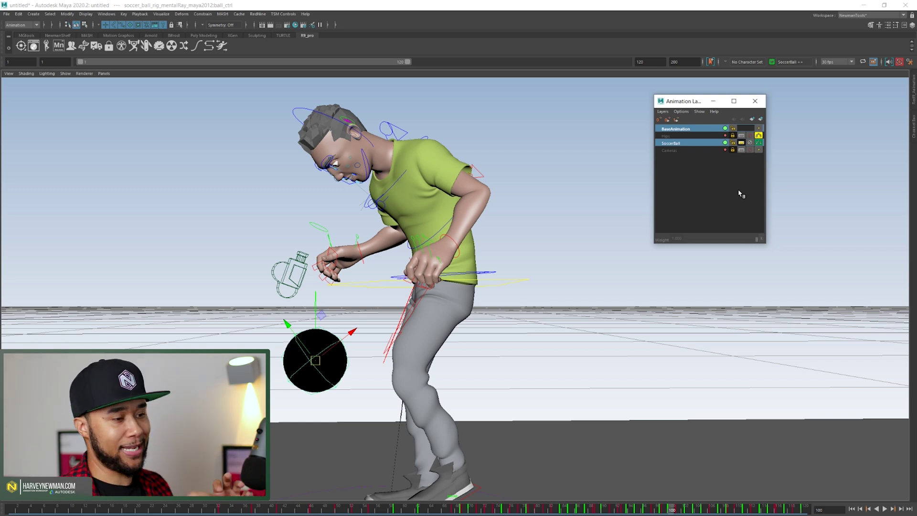
pyautogui.click(742, 142)
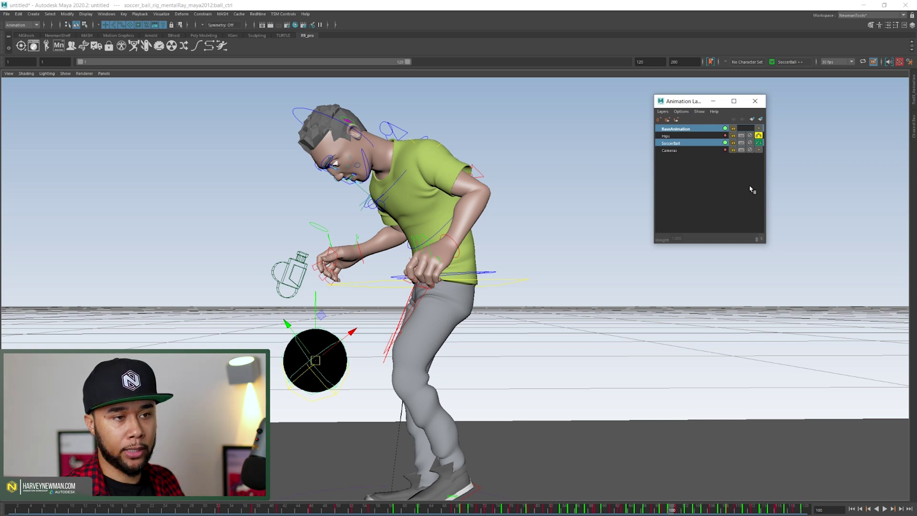
pyautogui.click(718, 158)
pyautogui.moveTo(518, 507); pyautogui.dragTo(532, 507)
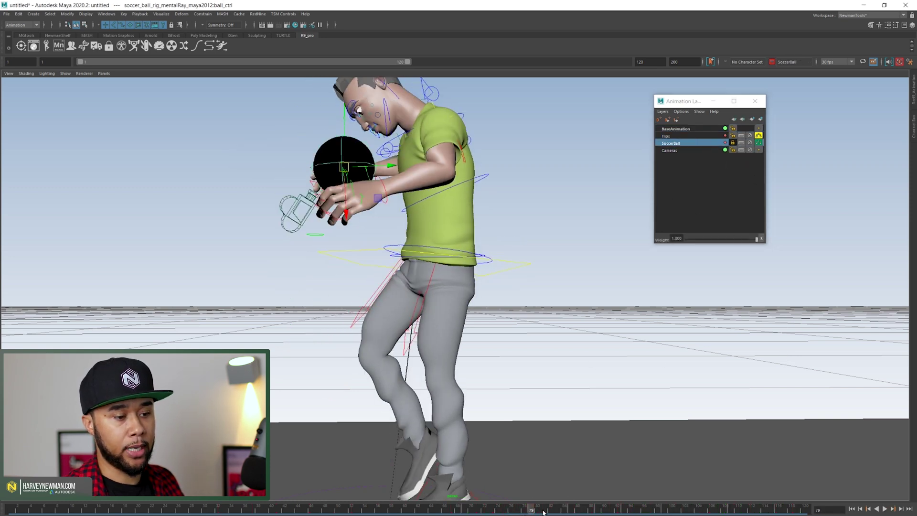
pyautogui.click(759, 143)
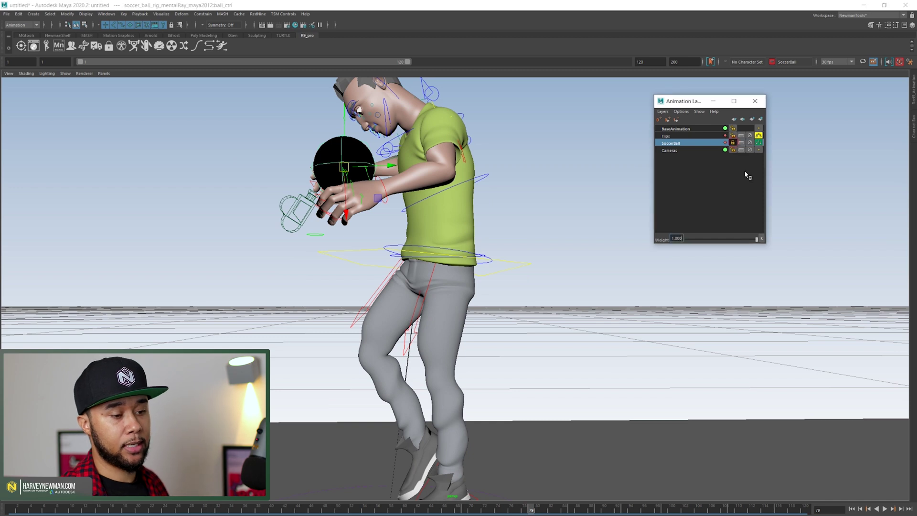
pyautogui.moveTo(535, 505); pyautogui.dragTo(549, 510)
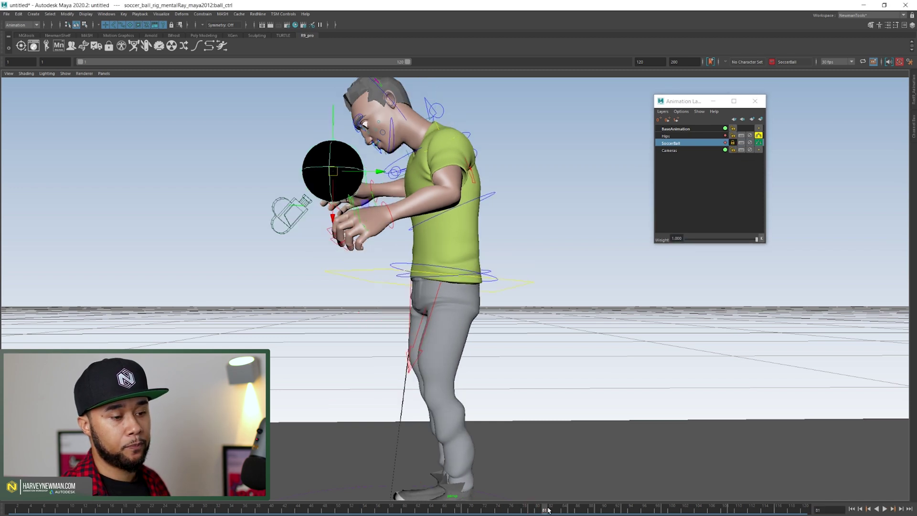
pyautogui.hotkey('alt', 'v')
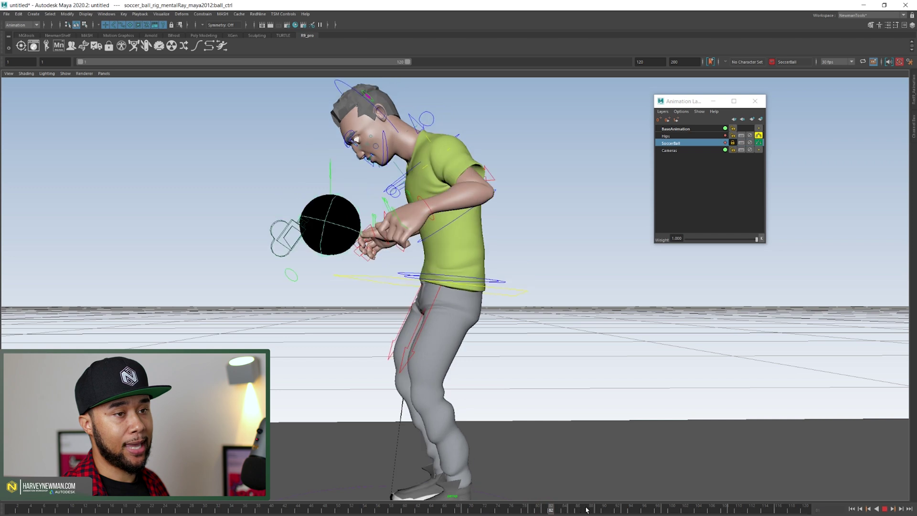
pyautogui.hotkey('alt', 'v')
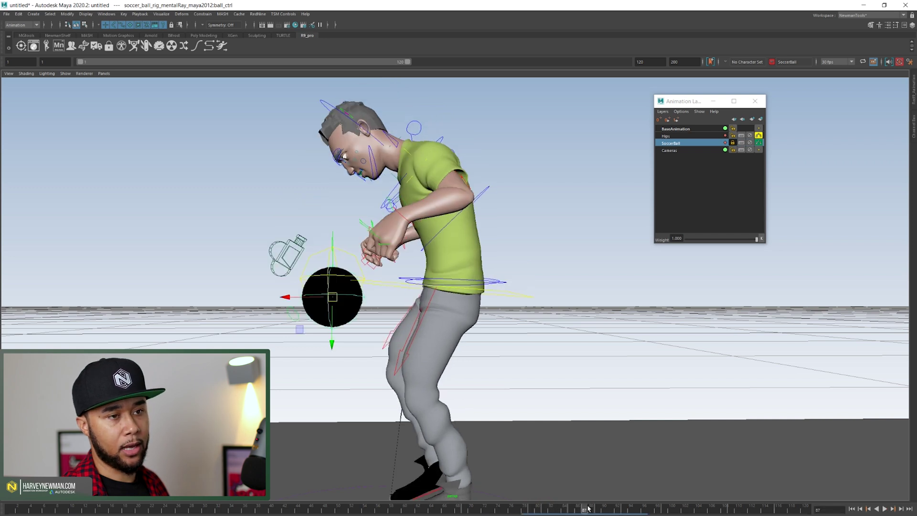
pyautogui.moveTo(583, 511); pyautogui.dragTo(564, 510)
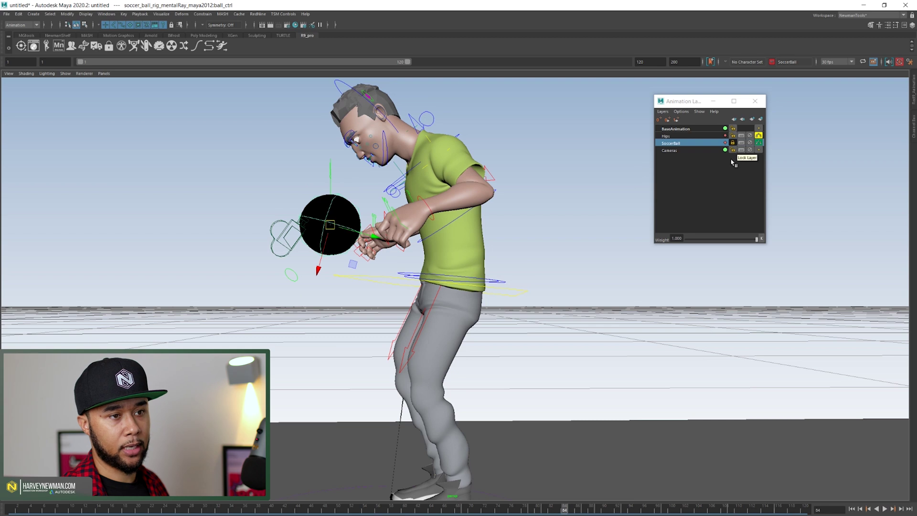
# Unlock the SoccerBall layer, then lock it again at frame 78
pyautogui.click(734, 142)
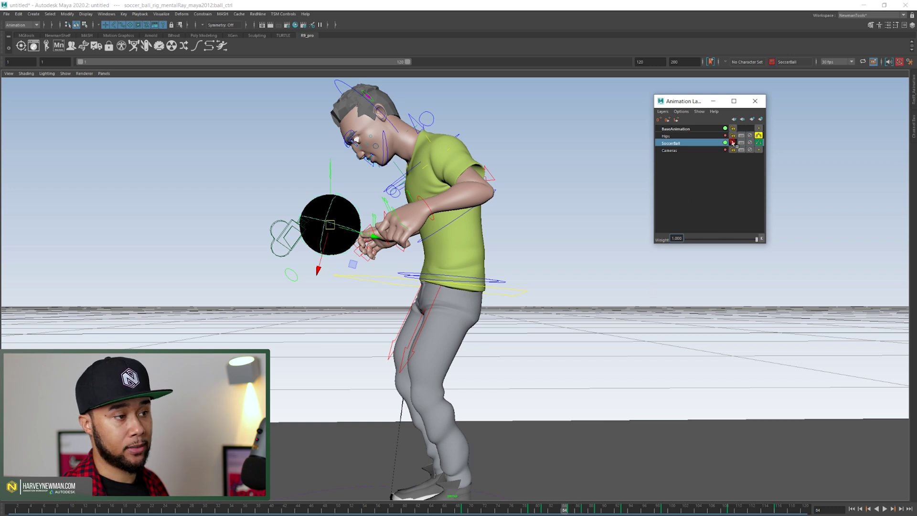
pyautogui.moveTo(565, 504); pyautogui.dragTo(498, 511)
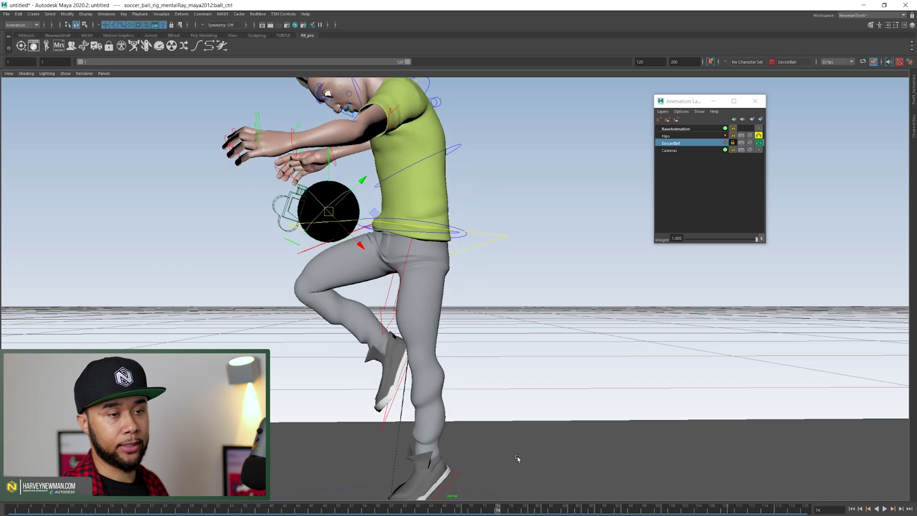
pyautogui.click(735, 144)
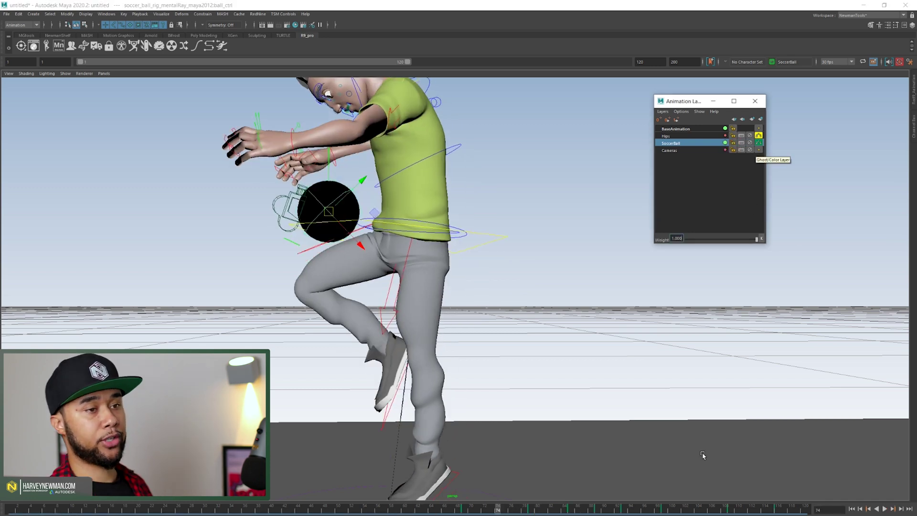
pyautogui.moveTo(516, 509); pyautogui.dragTo(528, 510)
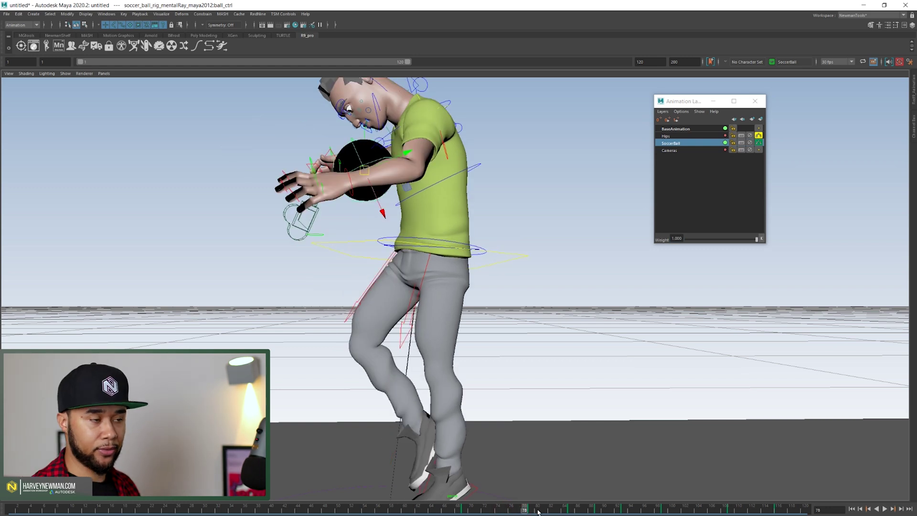
pyautogui.click(733, 142)
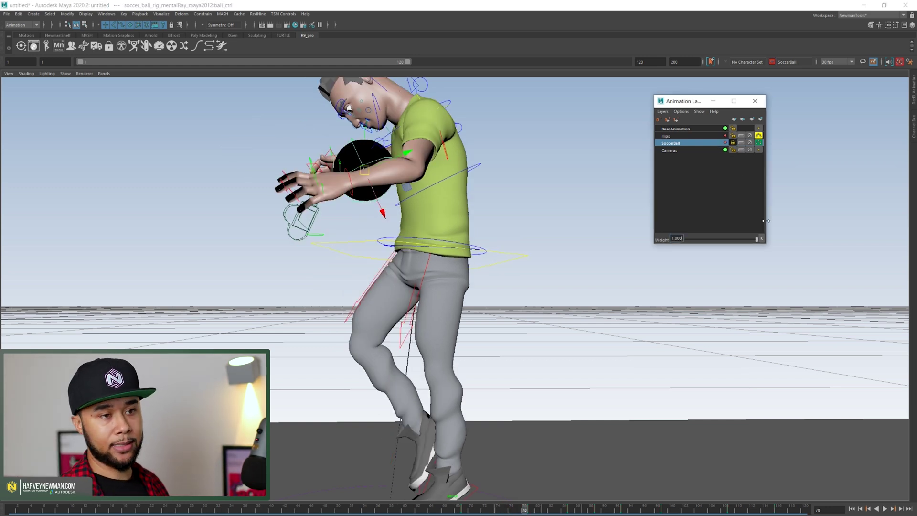